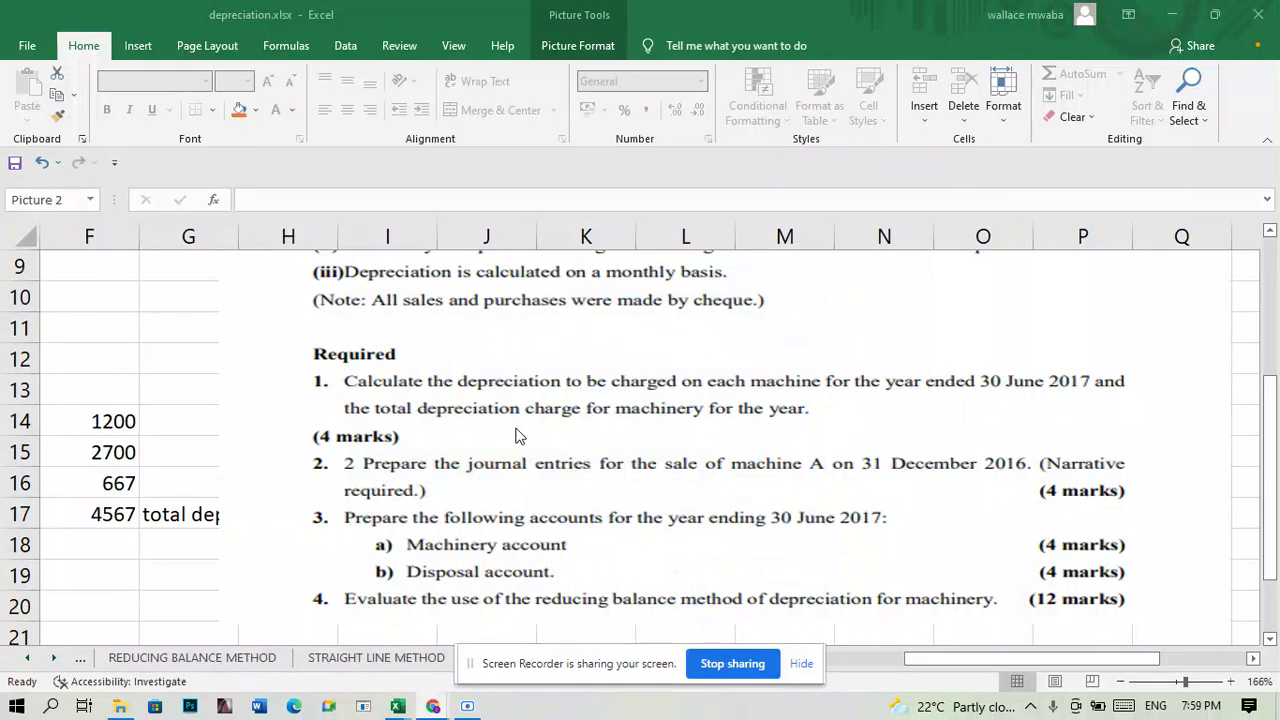
- Move the question picture right to start near column K, keeping columns F–J clear
{"action": "left_click", "coordinate": [1072, 562]}
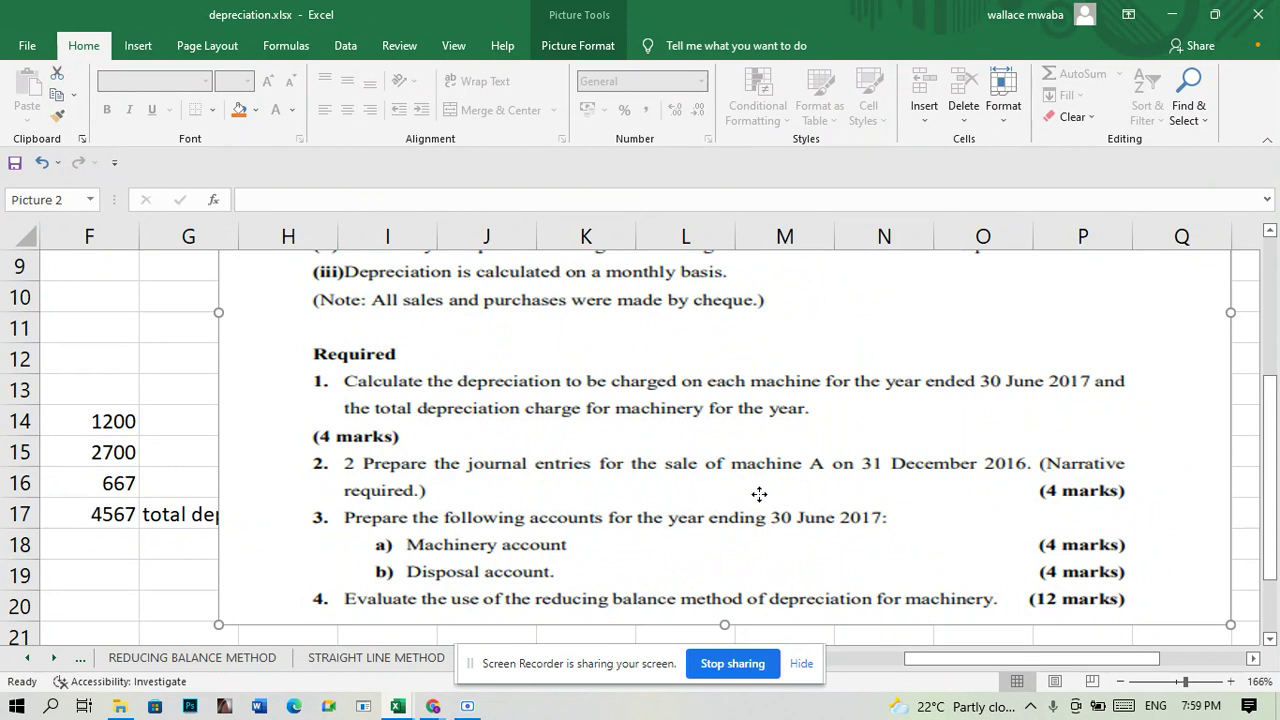
{"action": "left_click_drag", "start_coordinate": [759, 494], "coordinate": [895, 490]}
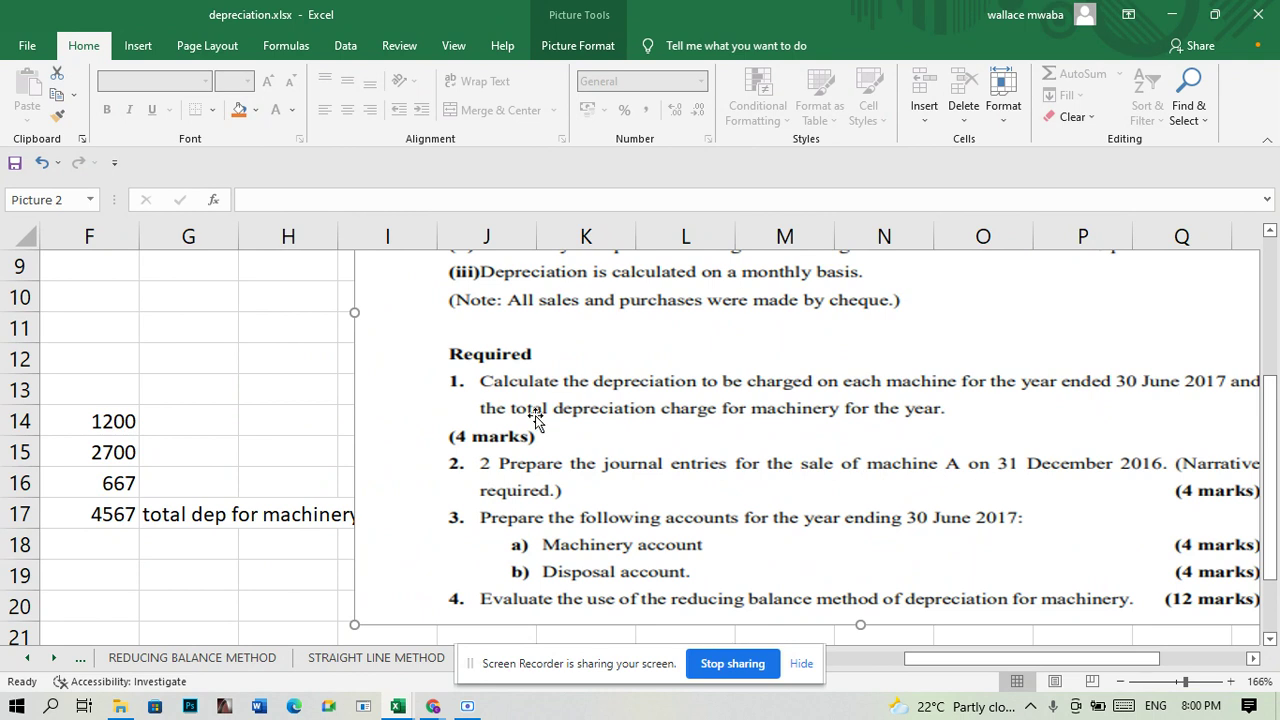
{"action": "left_click_drag", "start_coordinate": [352, 311], "coordinate": [640, 347]}
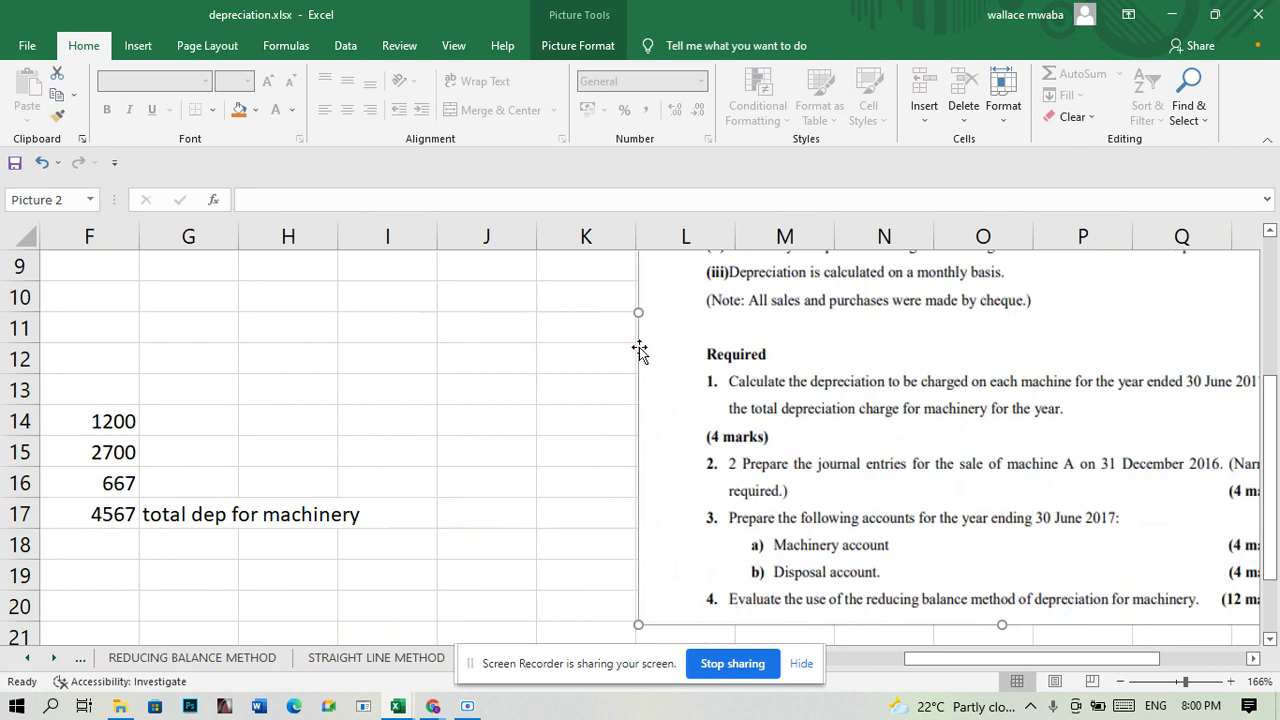
{"action": "left_click_drag", "start_coordinate": [1033, 441], "coordinate": [961, 447]}
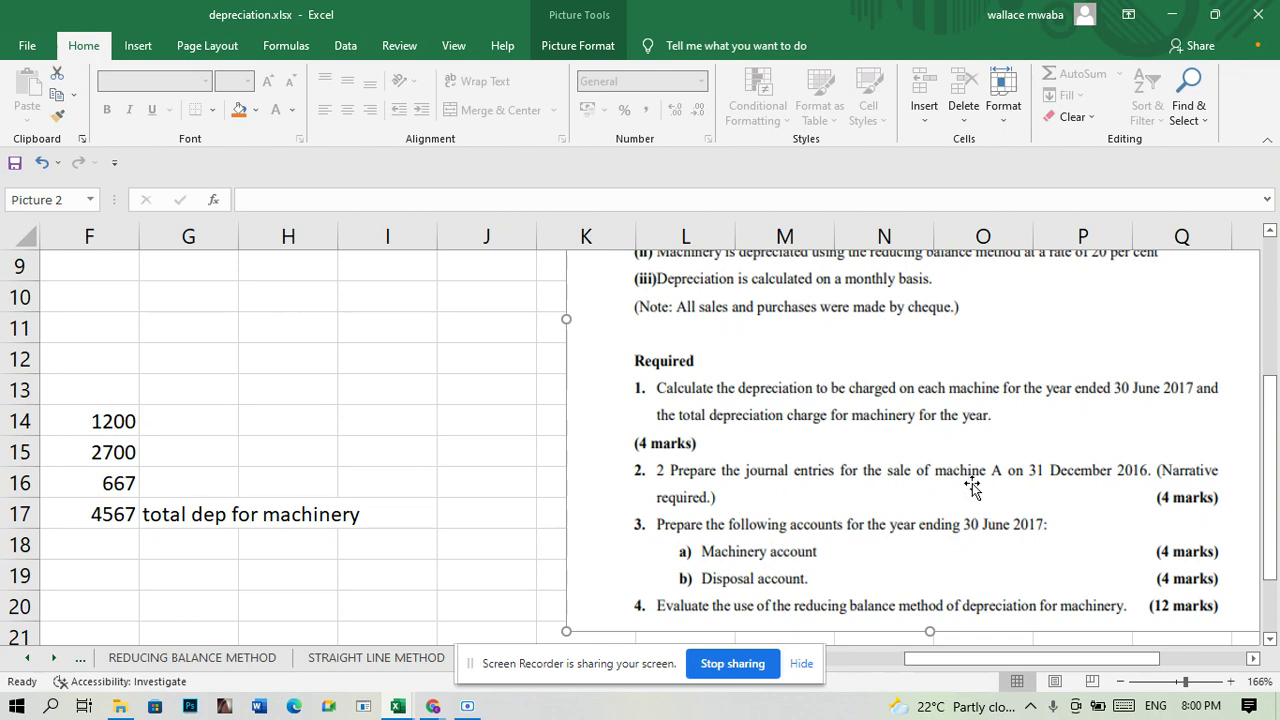
{"action": "left_click", "coordinate": [1270, 231]}
{"action": "left_click", "coordinate": [1270, 231]}
{"action": "left_click", "coordinate": [1270, 231]}
{"action": "left_click", "coordinate": [1270, 231]}
{"action": "left_click", "coordinate": [1270, 231]}
{"action": "left_click", "coordinate": [1270, 231]}
{"action": "left_click", "coordinate": [1270, 231]}
{"action": "left_click", "coordinate": [1270, 231]}
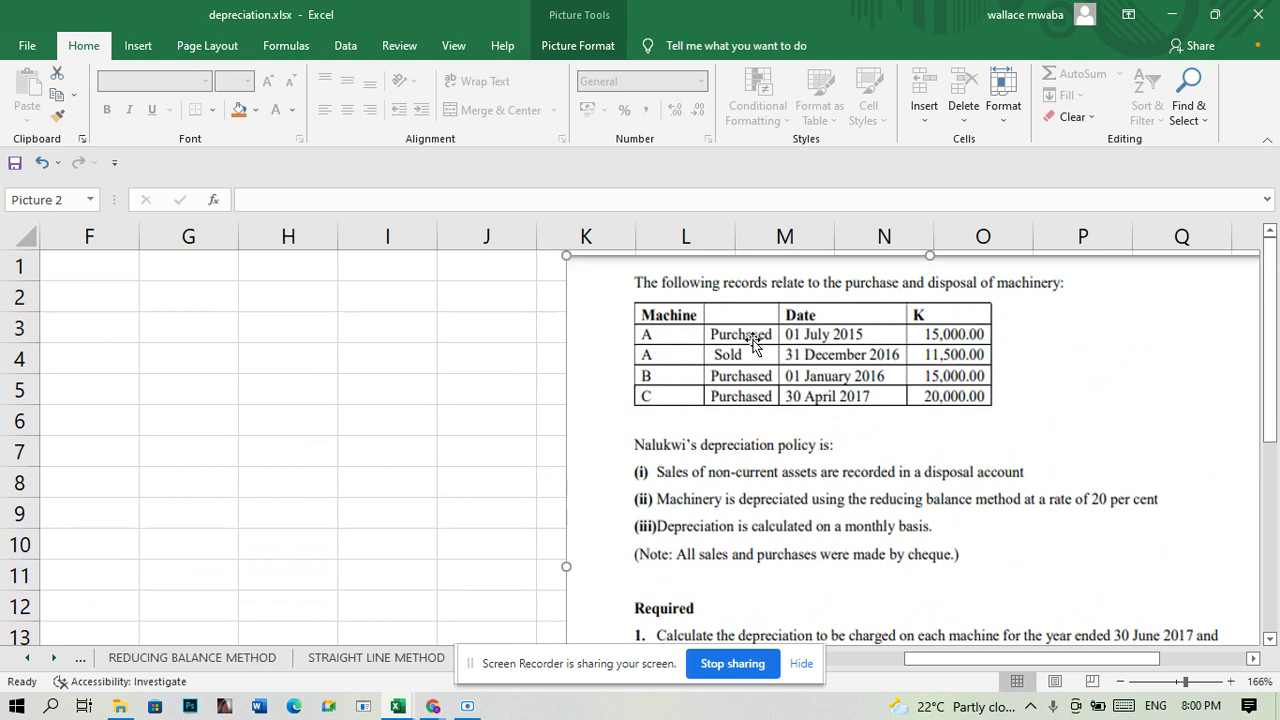
- Enter the date 1st July 2015 in F3 and Machine in G4, widening column G
{"action": "left_click", "coordinate": [124, 333]}
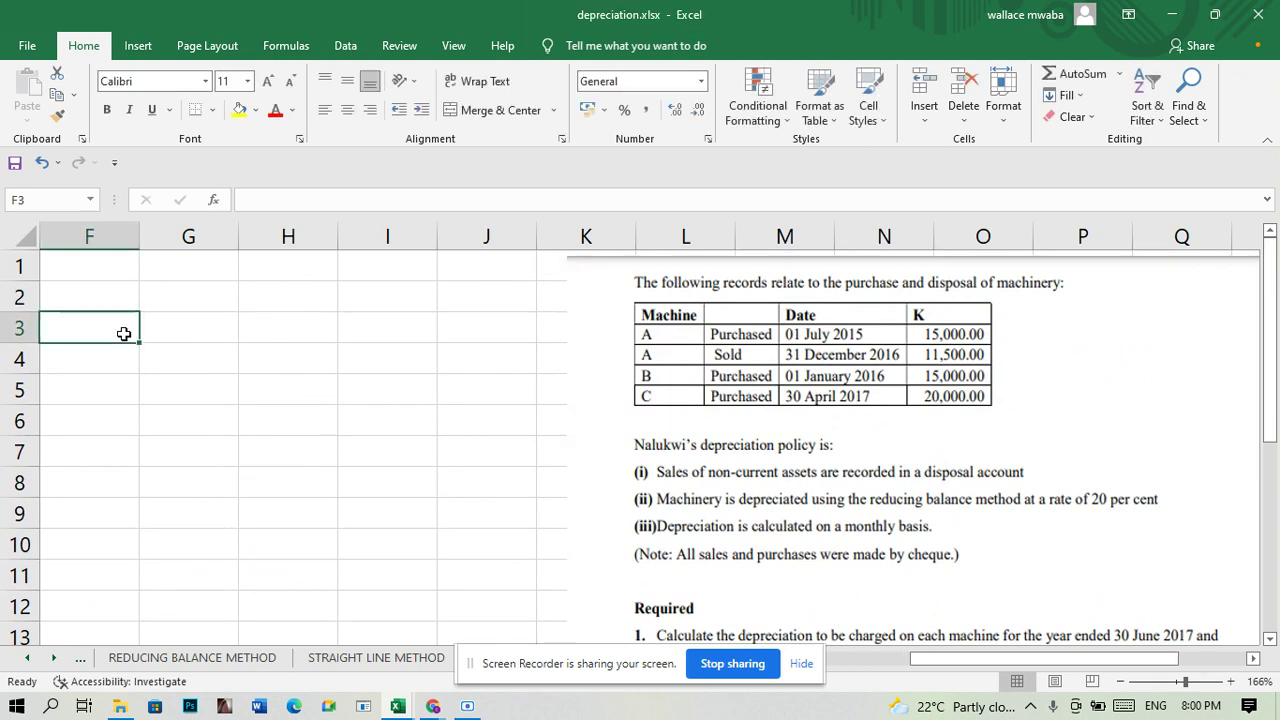
{"action": "type", "text": "1s"}
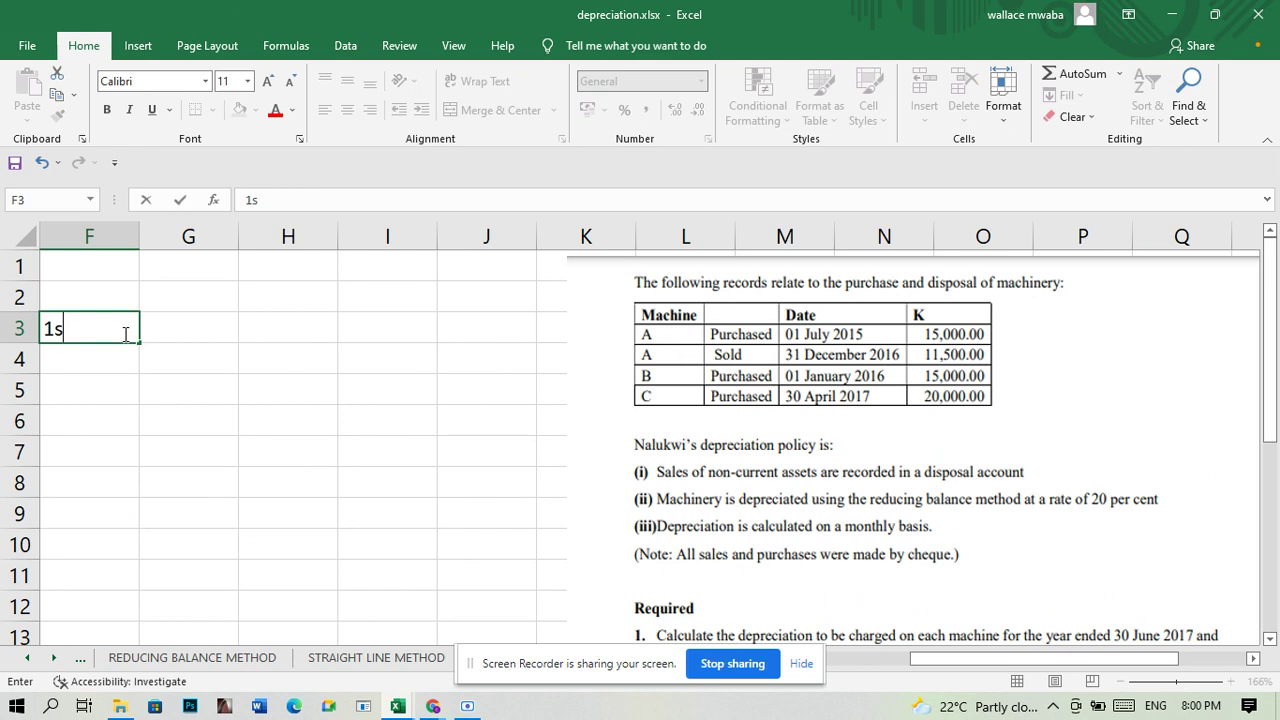
{"action": "type", "text": "t July 2o"}
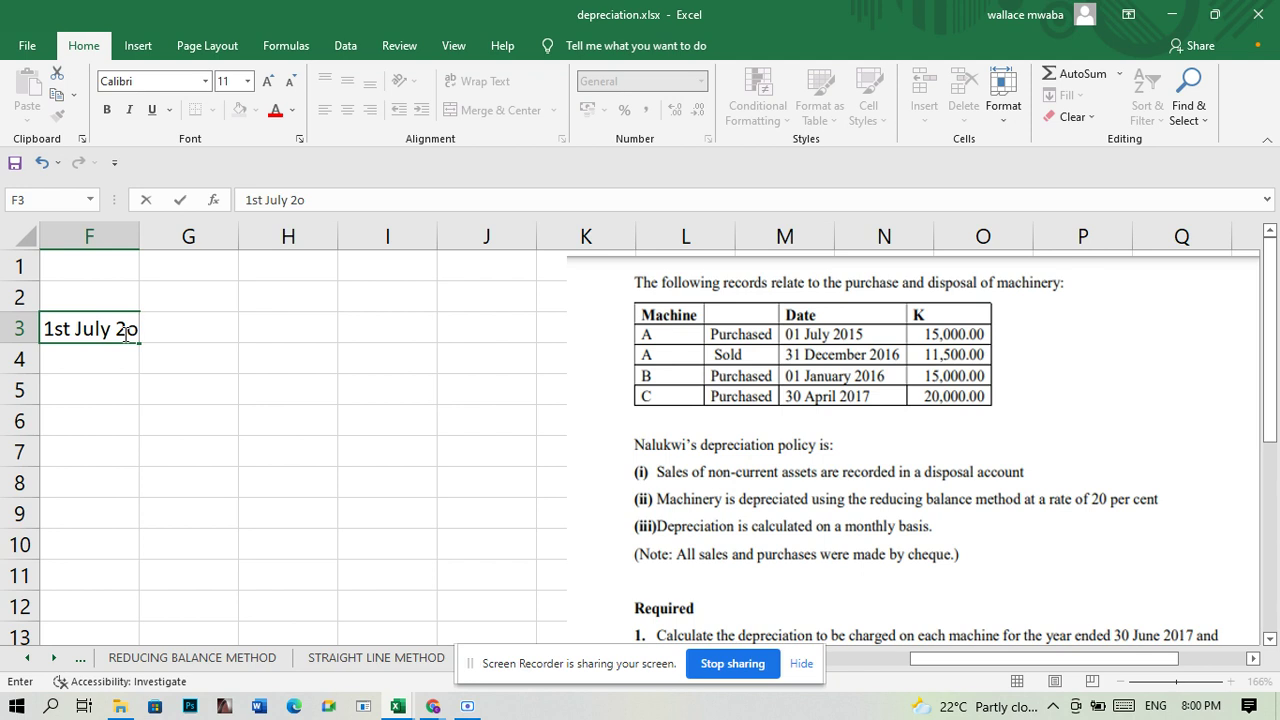
{"action": "key", "text": "BackSpace"}
{"action": "type", "text": "015"}
{"action": "left_click", "coordinate": [141, 366]}
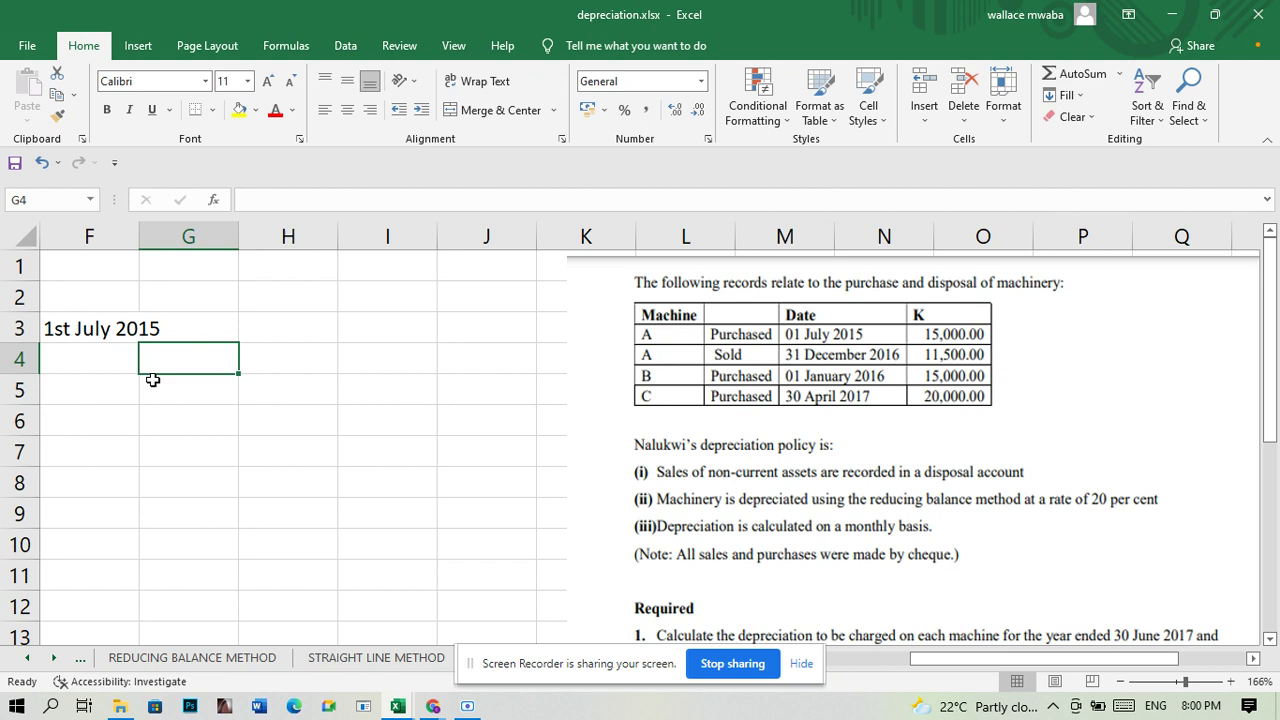
{"action": "type", "text": "M"}
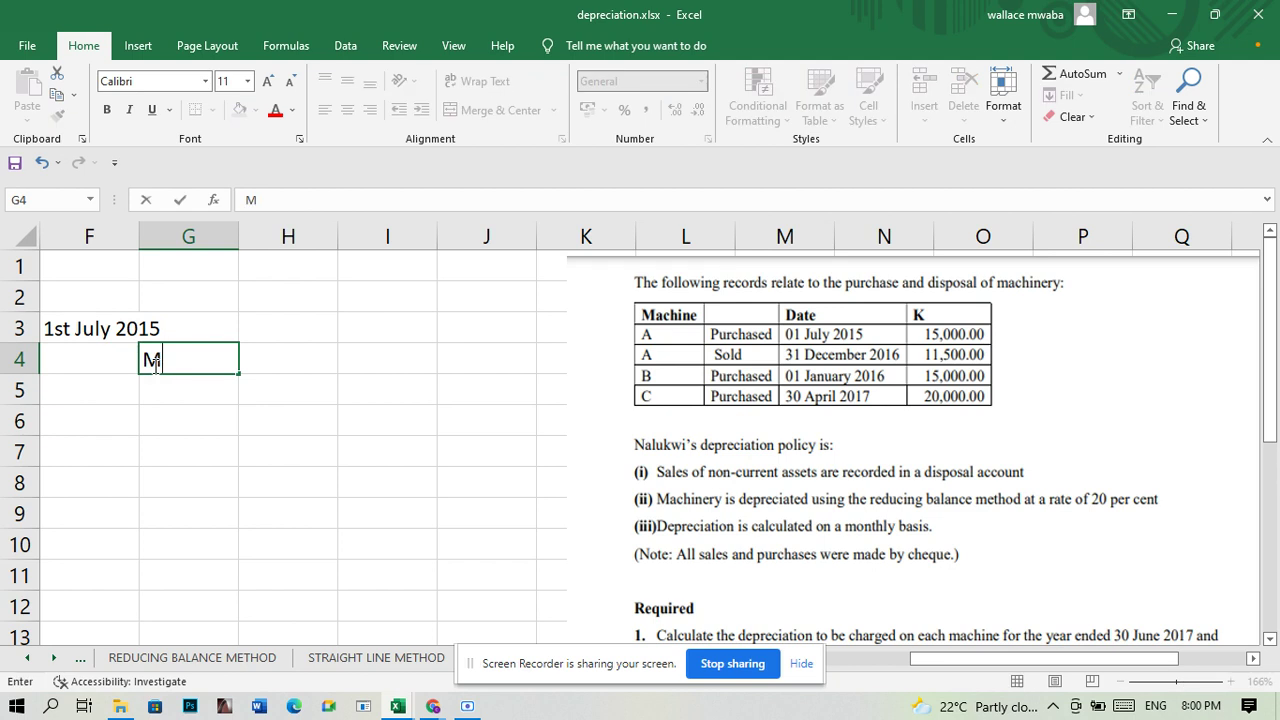
{"action": "type", "text": "achine"}
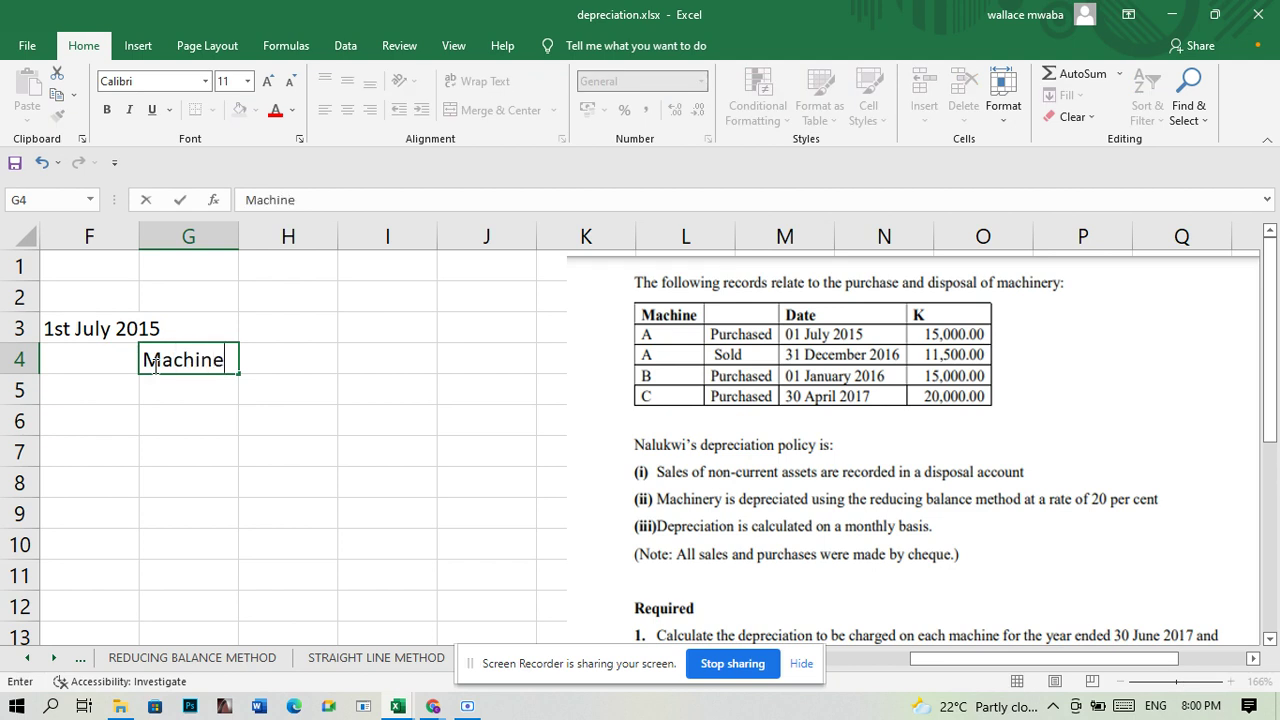
{"action": "left_click", "coordinate": [234, 236]}
{"action": "left_click_drag", "start_coordinate": [237, 236], "coordinate": [272, 236]}
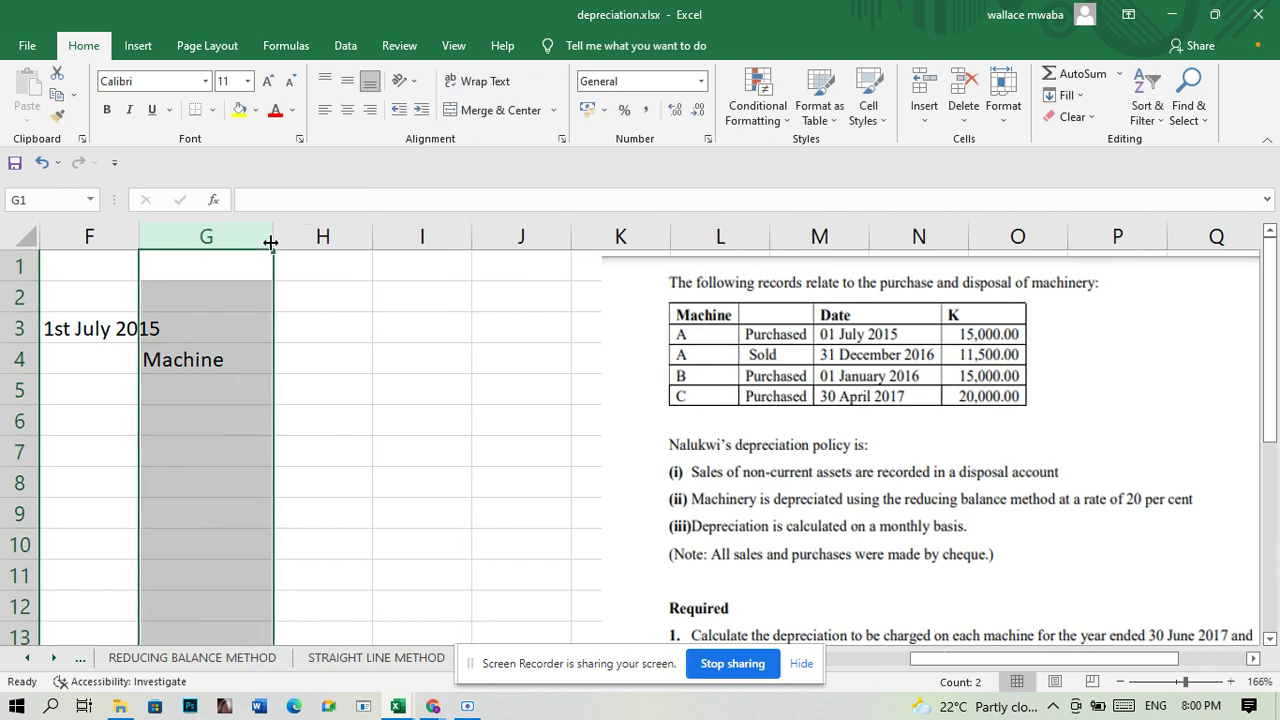
{"action": "left_click", "coordinate": [359, 393]}
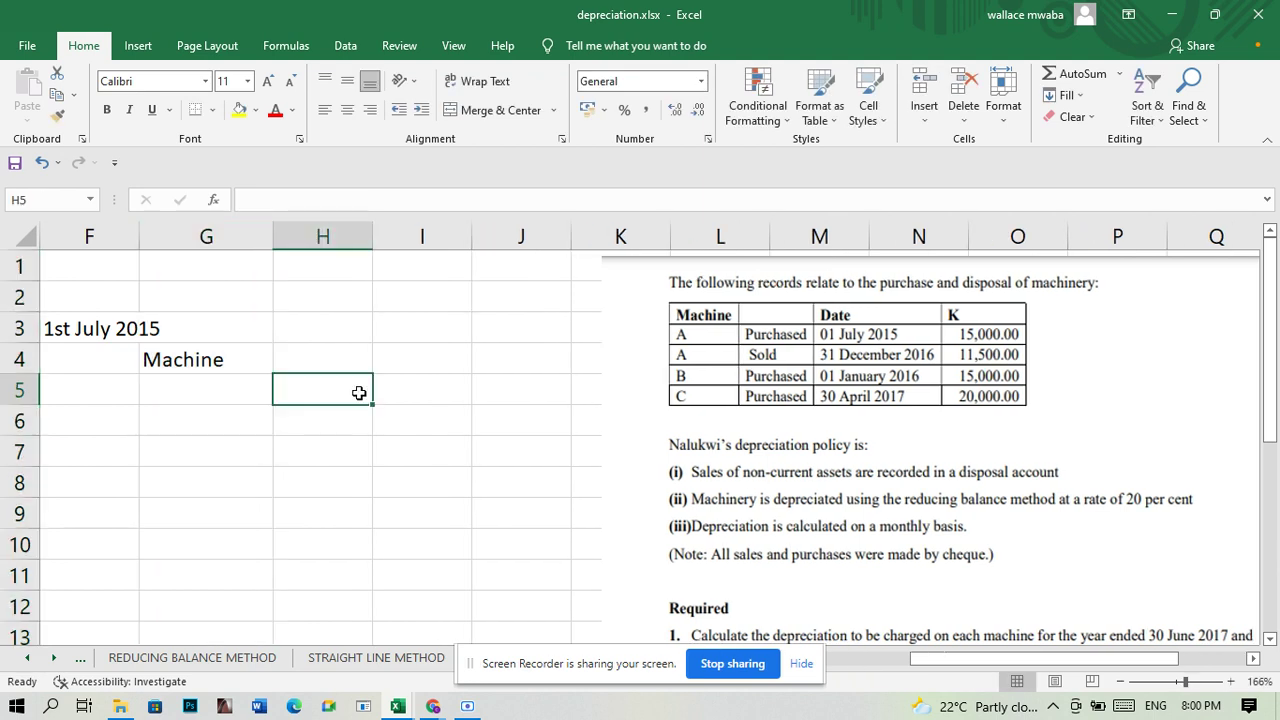
- Add the DR heading in H3 and the 15,000 debit in H4
{"action": "left_click", "coordinate": [352, 329]}
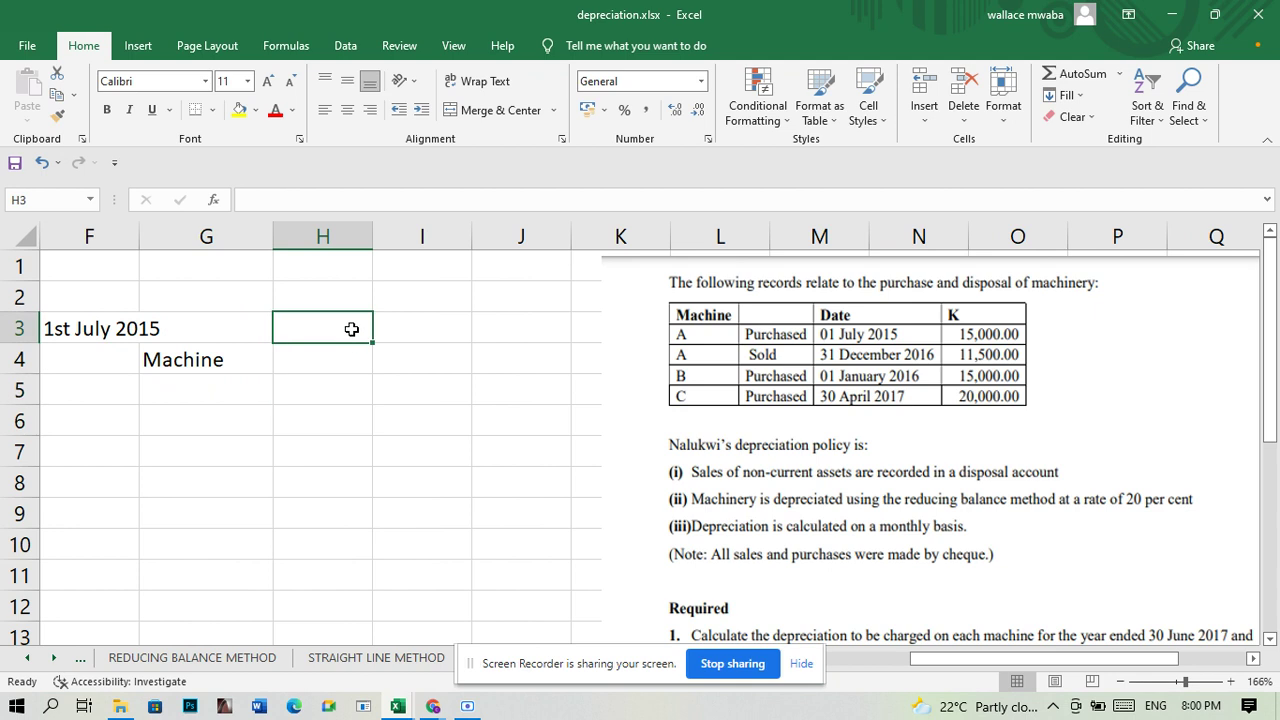
{"action": "type", "text": "dr"}
{"action": "key", "text": "BackSpace"}
{"action": "key", "text": "BackSpace"}
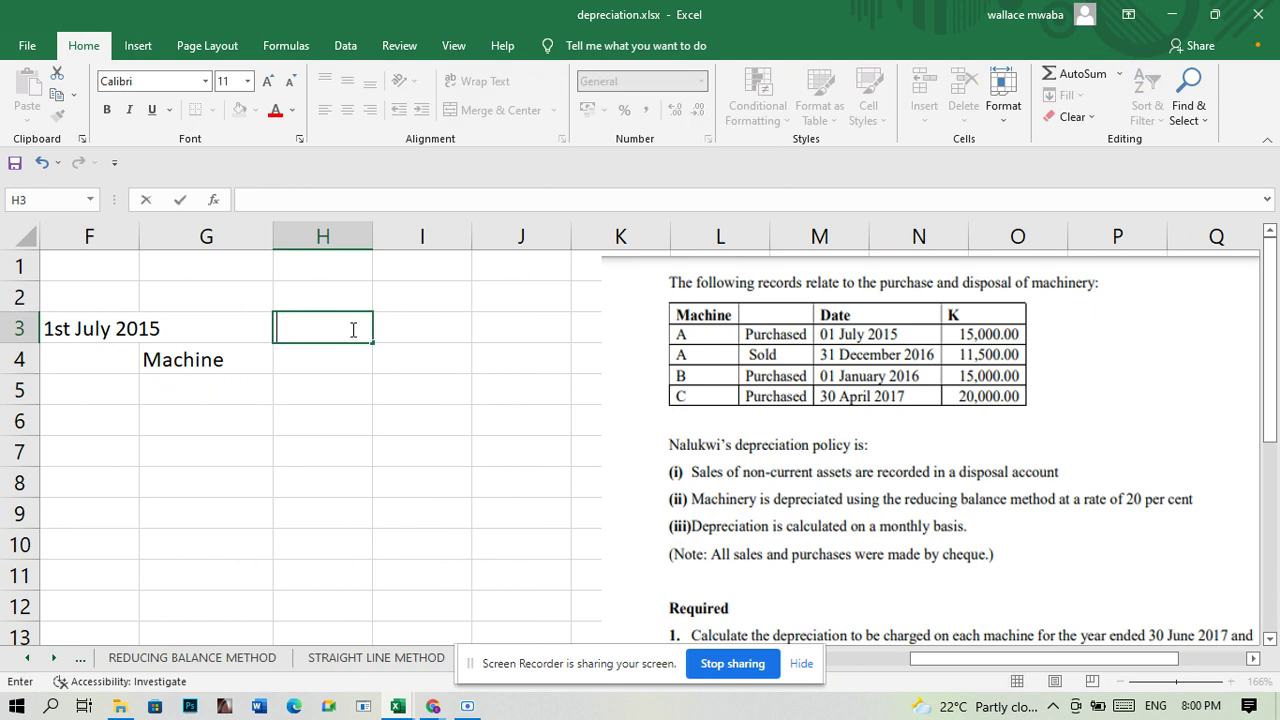
{"action": "type", "text": "DR"}
{"action": "left_click", "coordinate": [349, 357]}
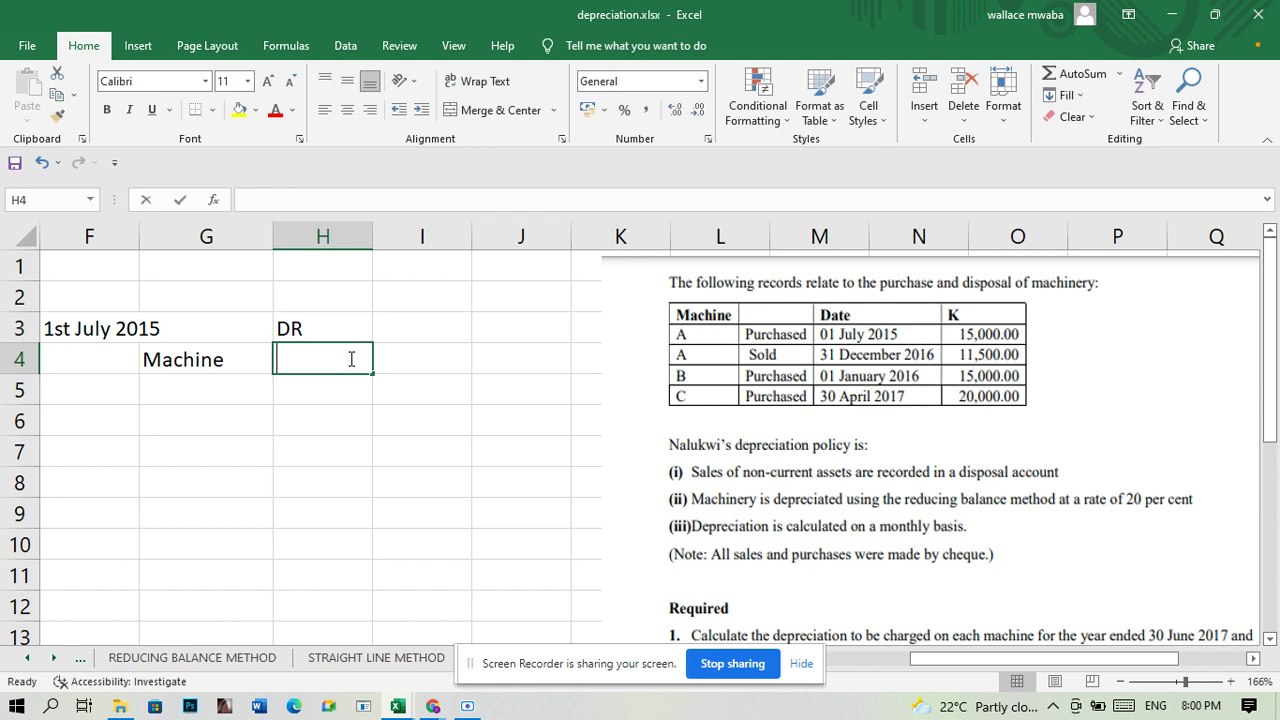
{"action": "type", "text": "15"}
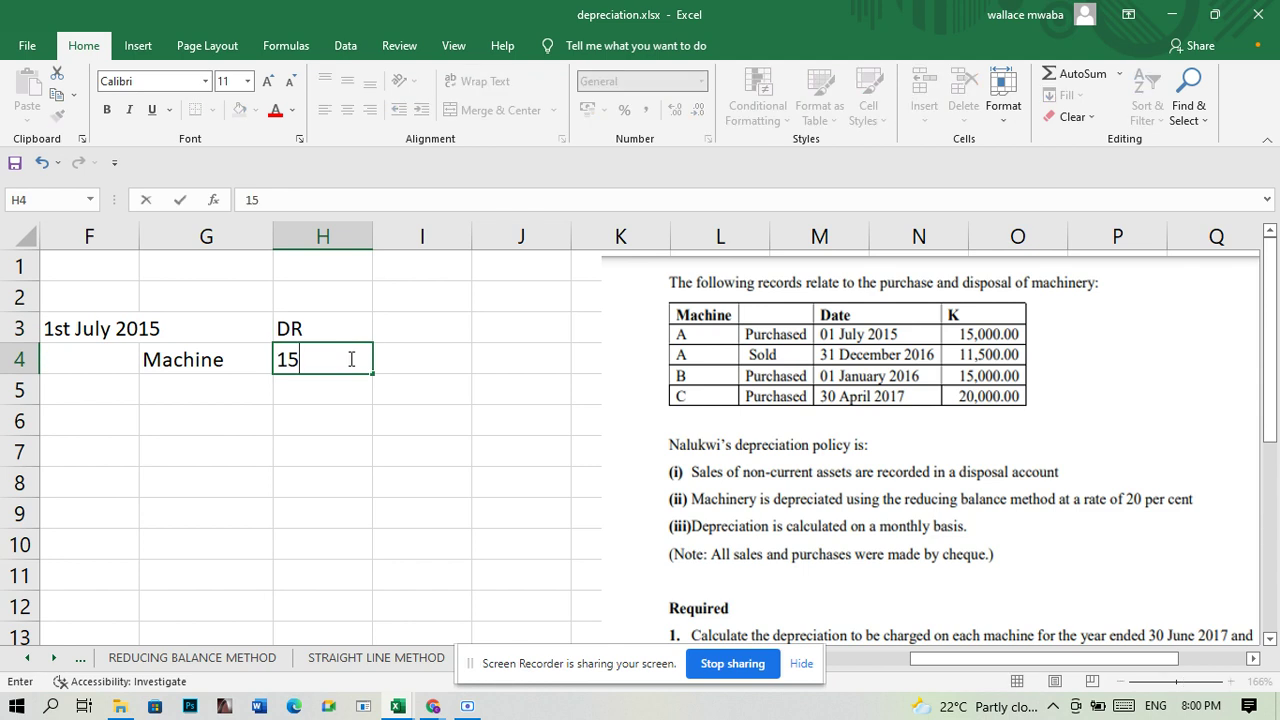
{"action": "type", "text": ",000"}
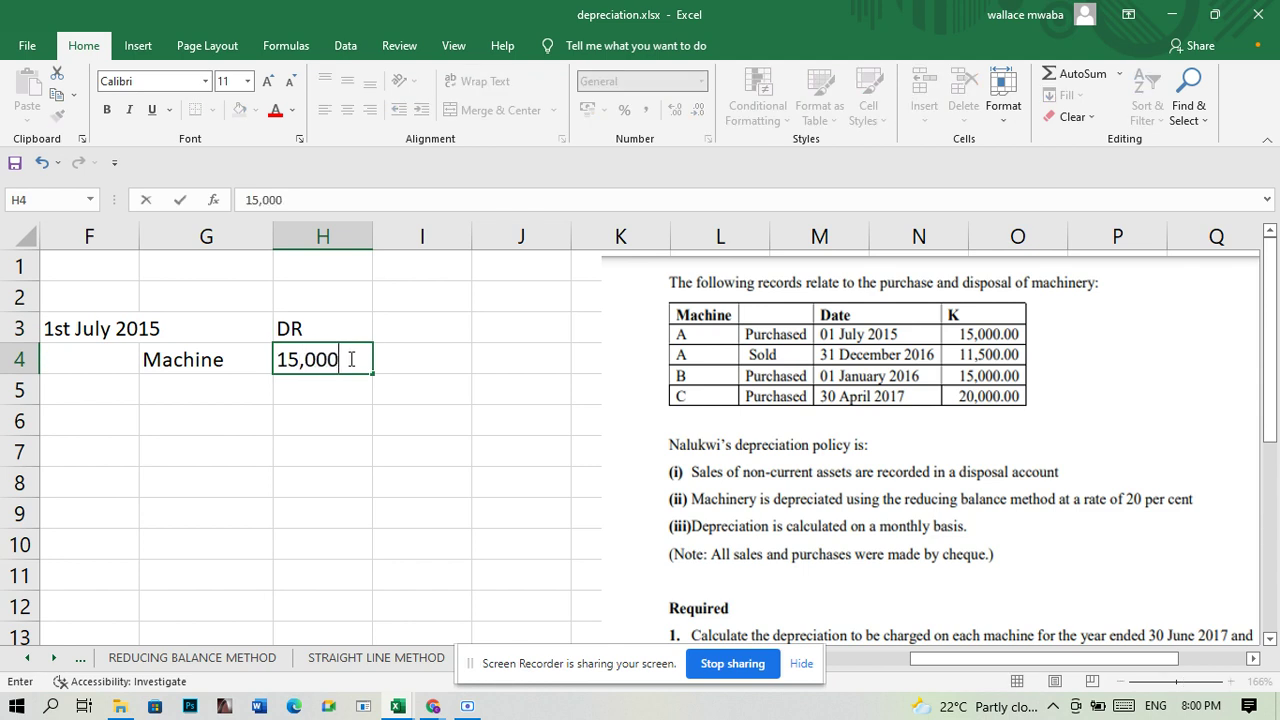
{"action": "left_click", "coordinate": [376, 420]}
{"action": "left_click", "coordinate": [229, 400]}
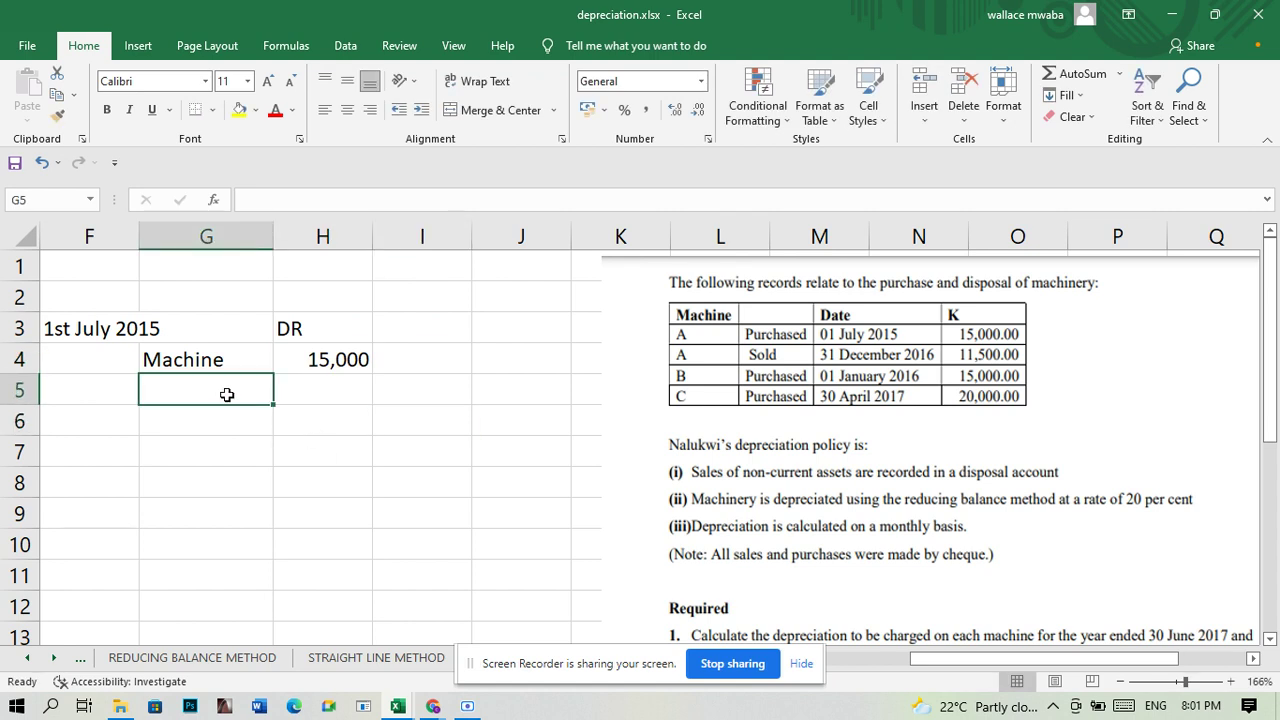
- Enter an indented Bank in G5 with a 15000 credit in I5
{"action": "type", "text": "B"}
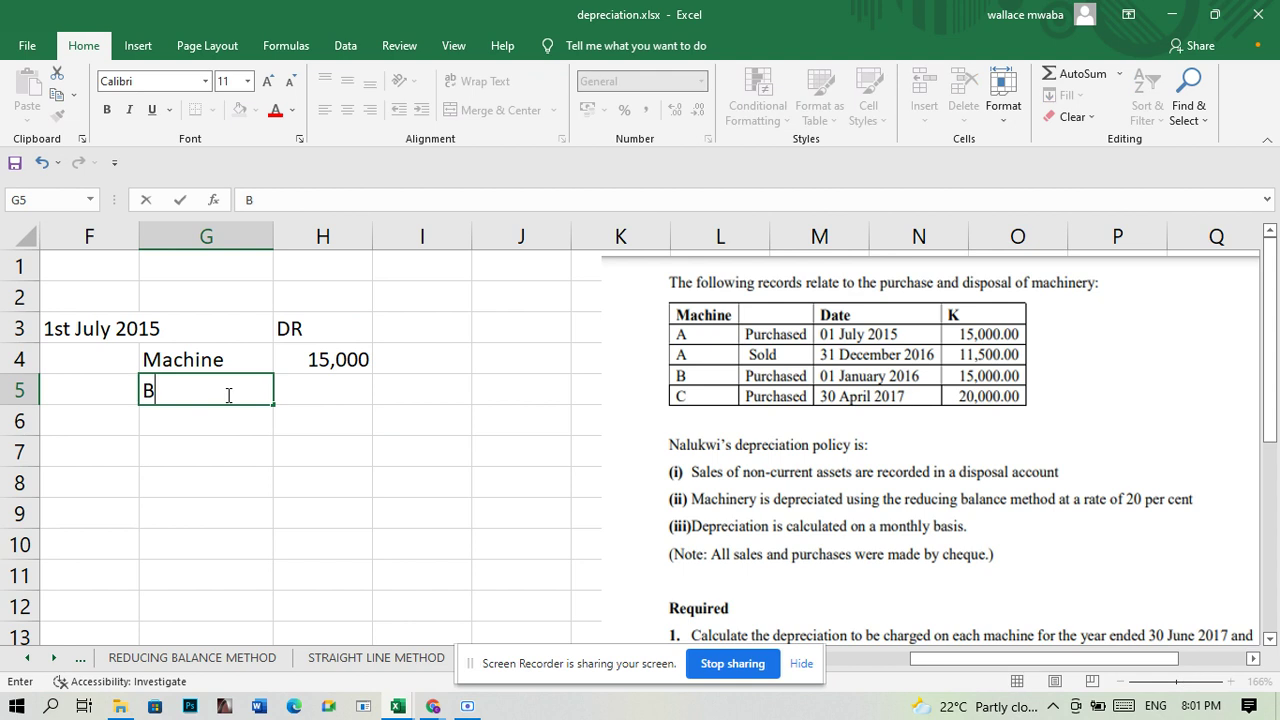
{"action": "key", "text": "BackSpace"}
{"action": "type", "text": "ba"}
{"action": "key", "text": "BackSpace"}
{"action": "key", "text": "BackSpace"}
{"action": "type", "text": "Bank"}
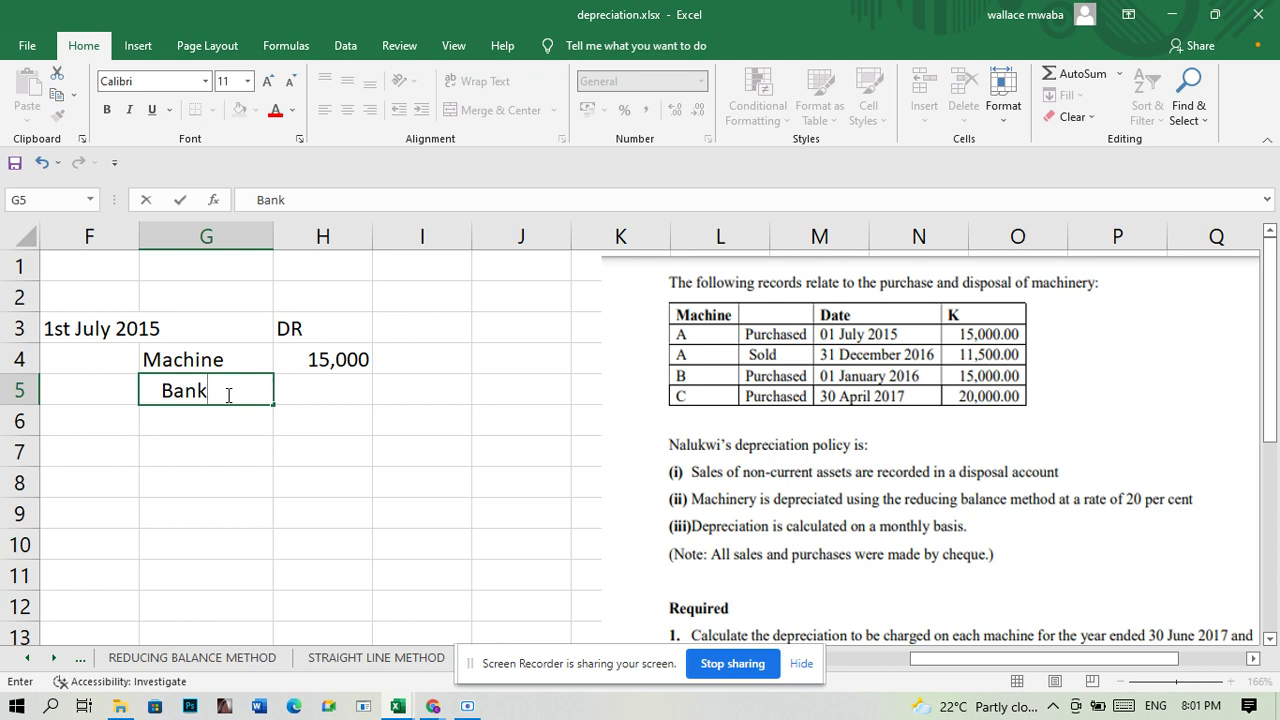
{"action": "left_click", "coordinate": [434, 403]}
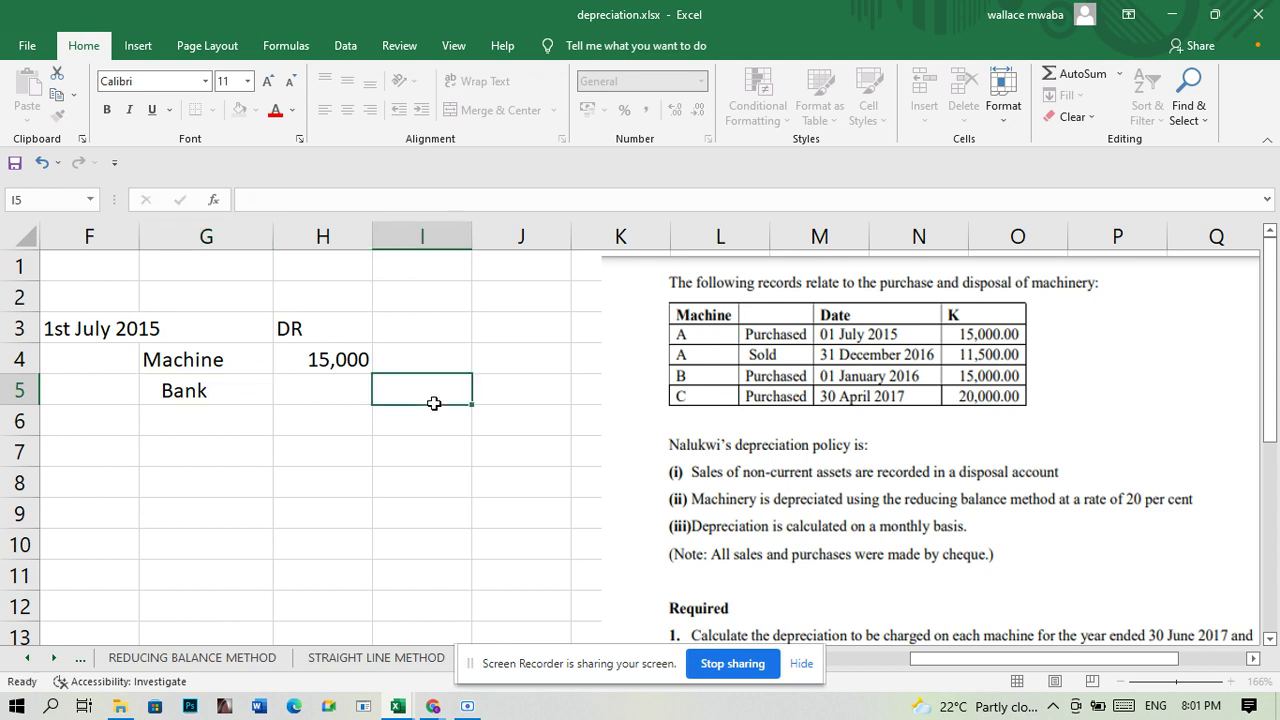
{"action": "type", "text": "150000"}
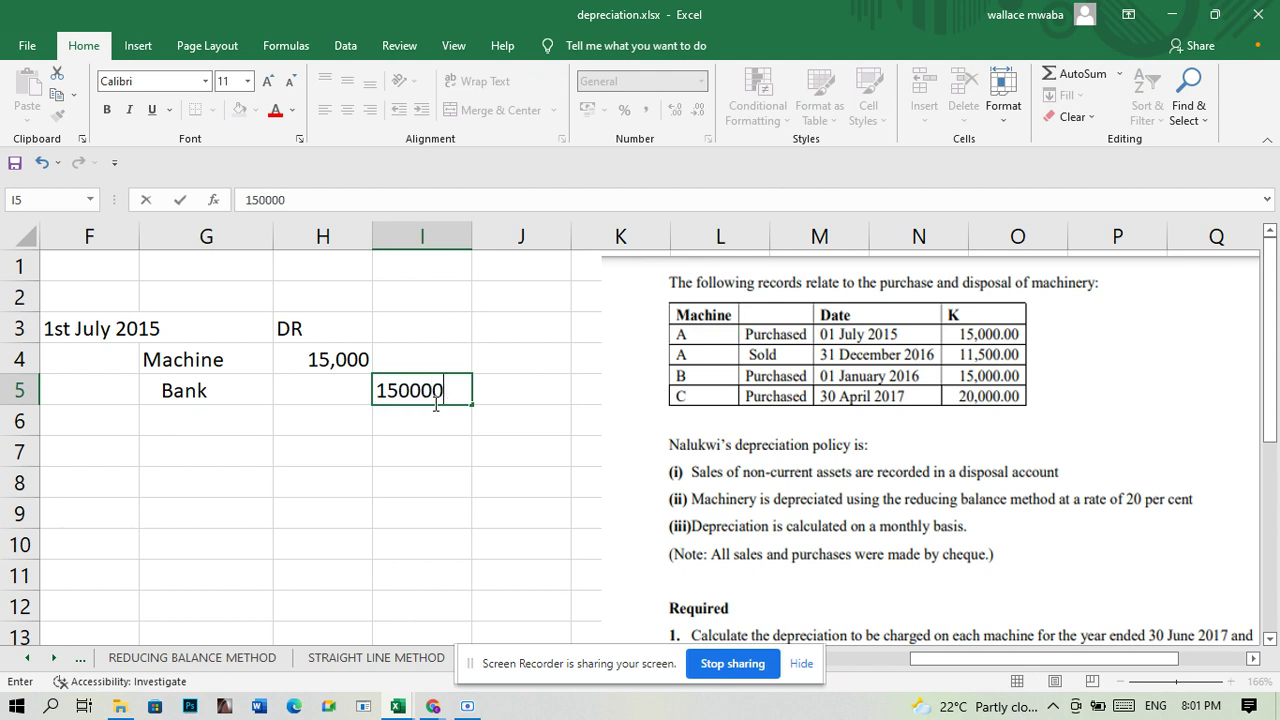
{"action": "key", "text": "BackSpace"}
- Add the CR heading in cell I3
{"action": "left_click", "coordinate": [418, 328]}
{"action": "type", "text": "cr"}
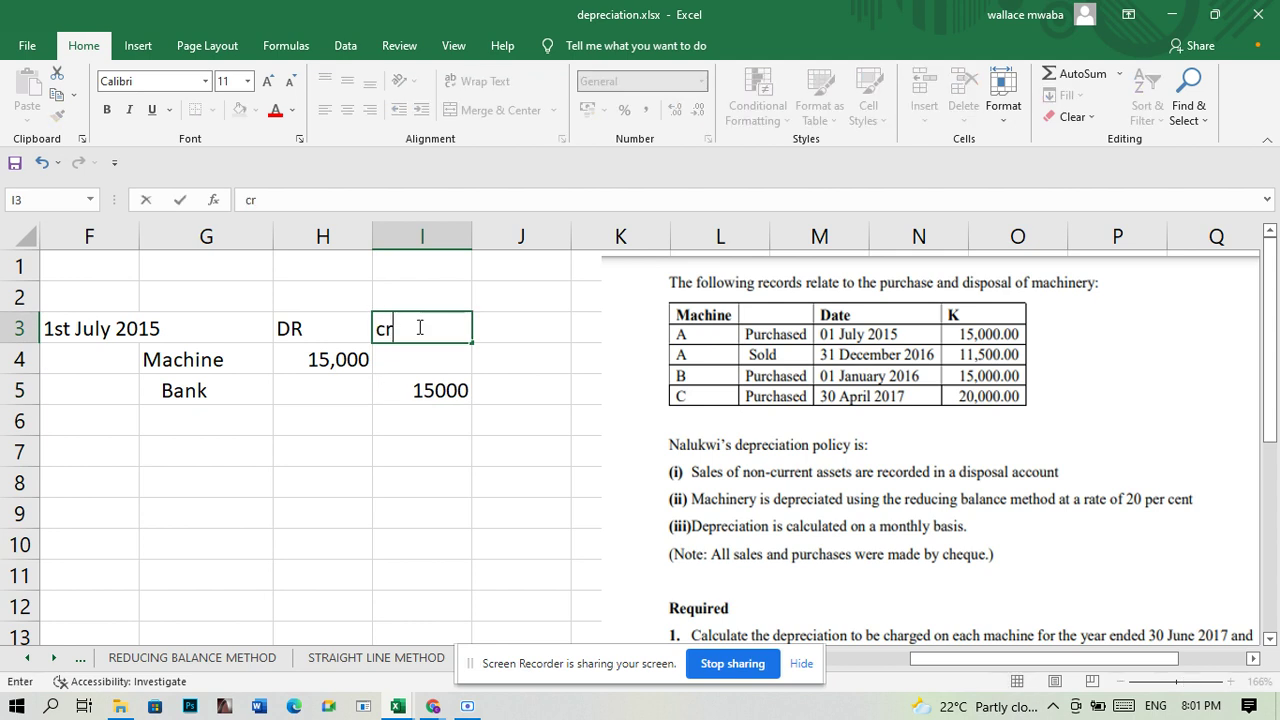
{"action": "key", "text": "BackSpace"}
{"action": "key", "text": "BackSpace"}
{"action": "type", "text": "CR"}
{"action": "left_click", "coordinate": [452, 430]}
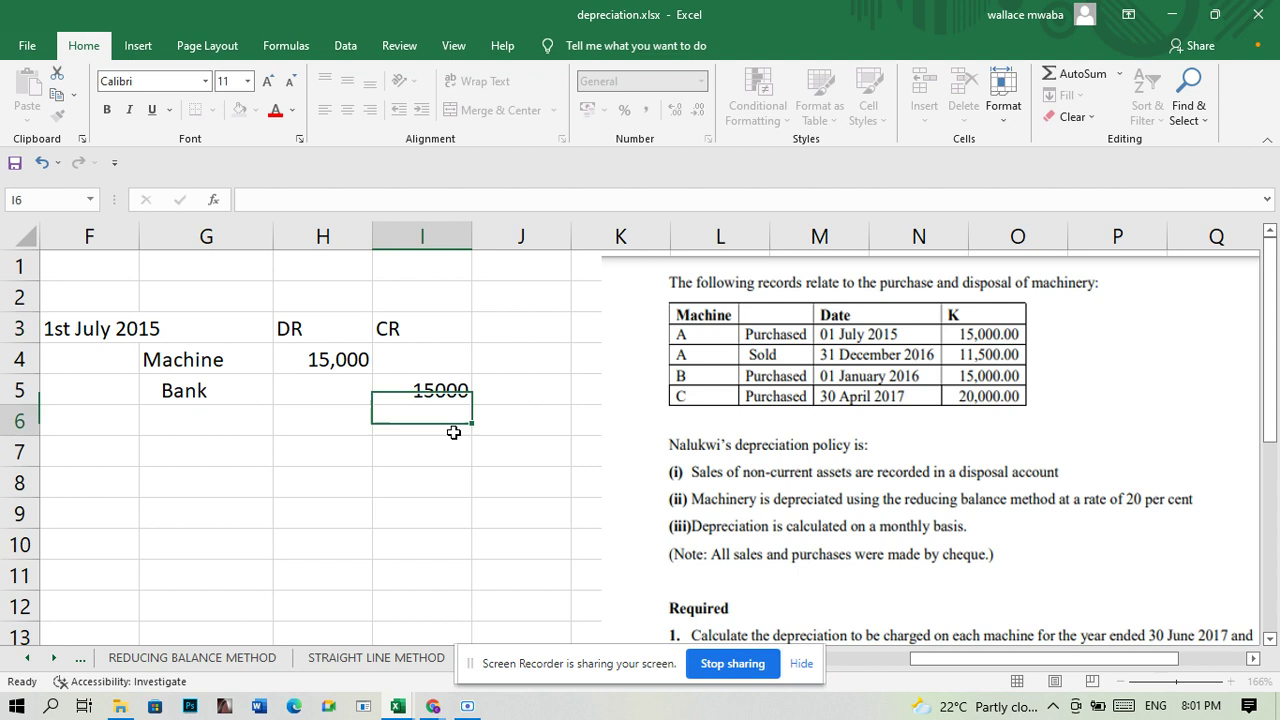
- Apply Outside Borders to the purchase entry block F3:I5
{"action": "left_click_drag", "start_coordinate": [83, 330], "coordinate": [423, 397]}
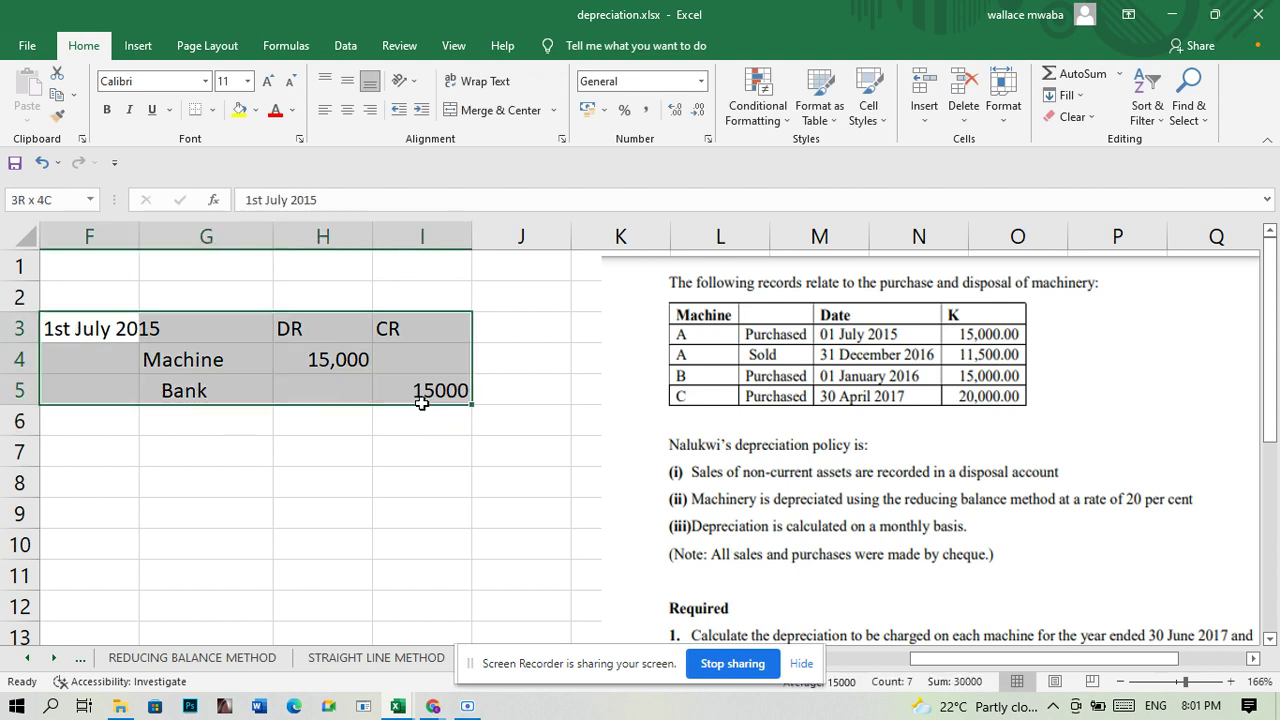
{"action": "left_click", "coordinate": [212, 111]}
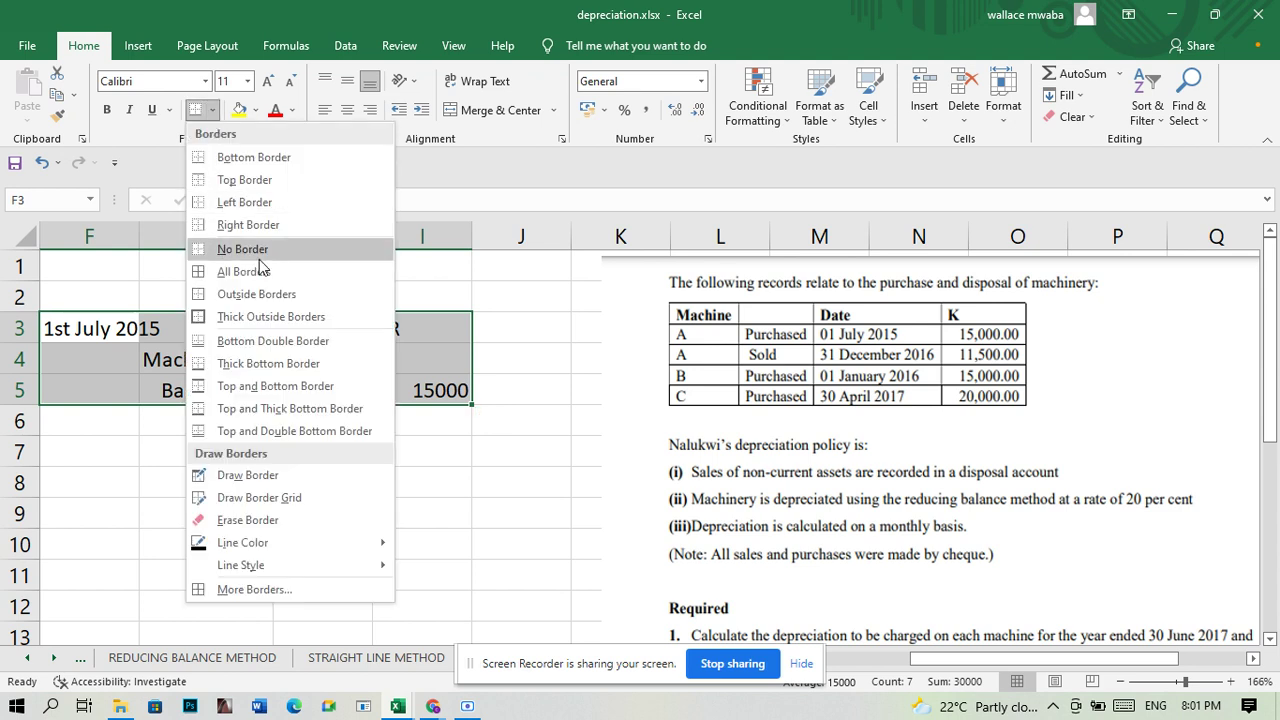
{"action": "left_click", "coordinate": [290, 296]}
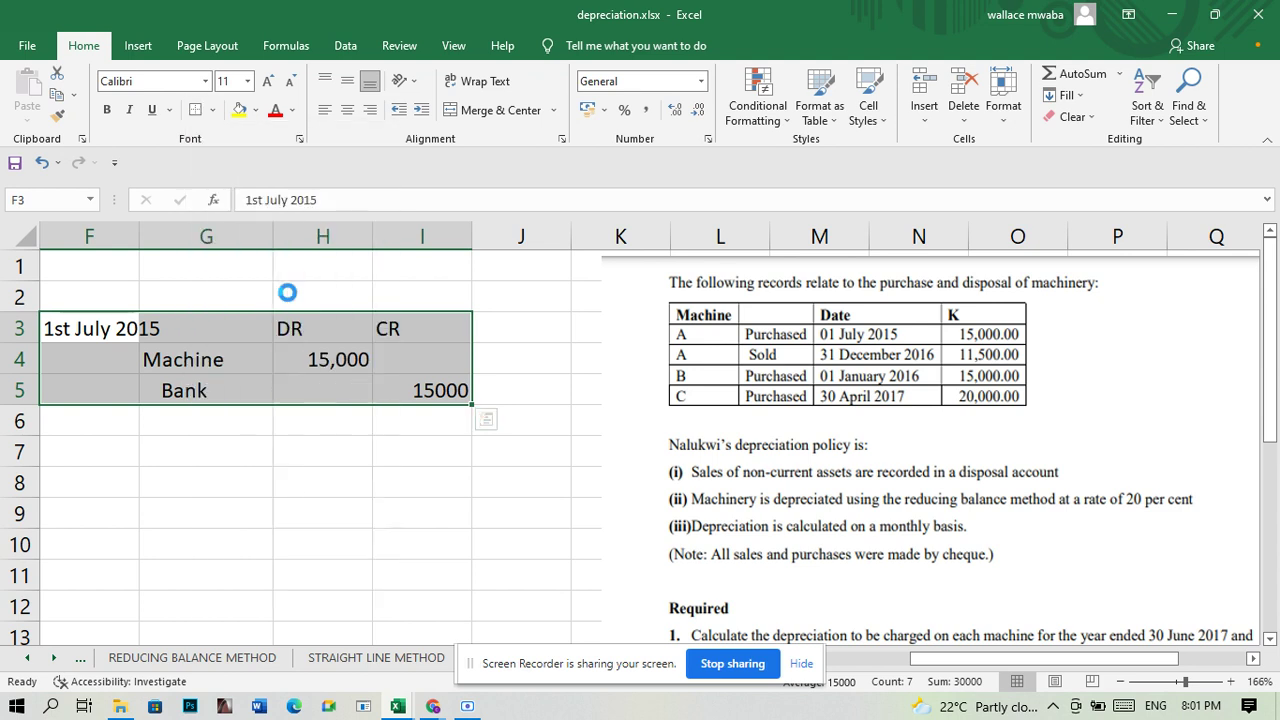
{"action": "left_click", "coordinate": [427, 485]}
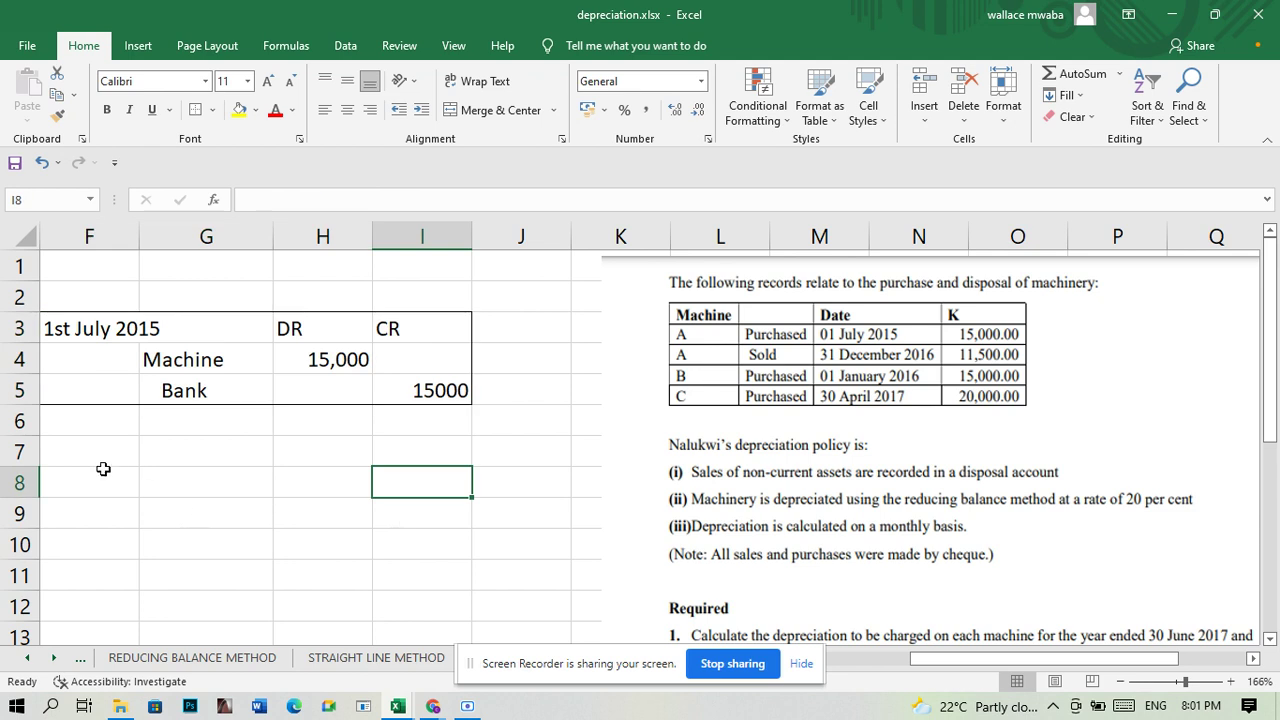
- Enter the date 31st Dec 2016 in cell F7
{"action": "left_click", "coordinate": [89, 455]}
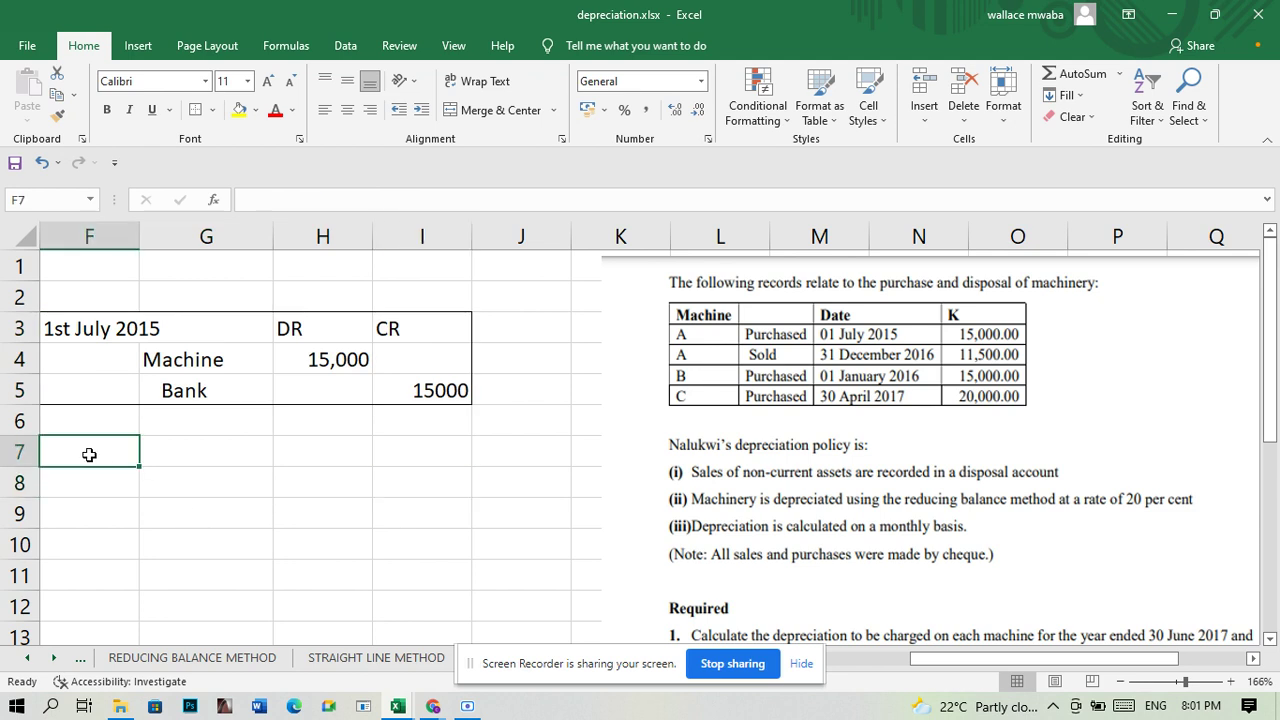
{"action": "type", "text": "31ST"}
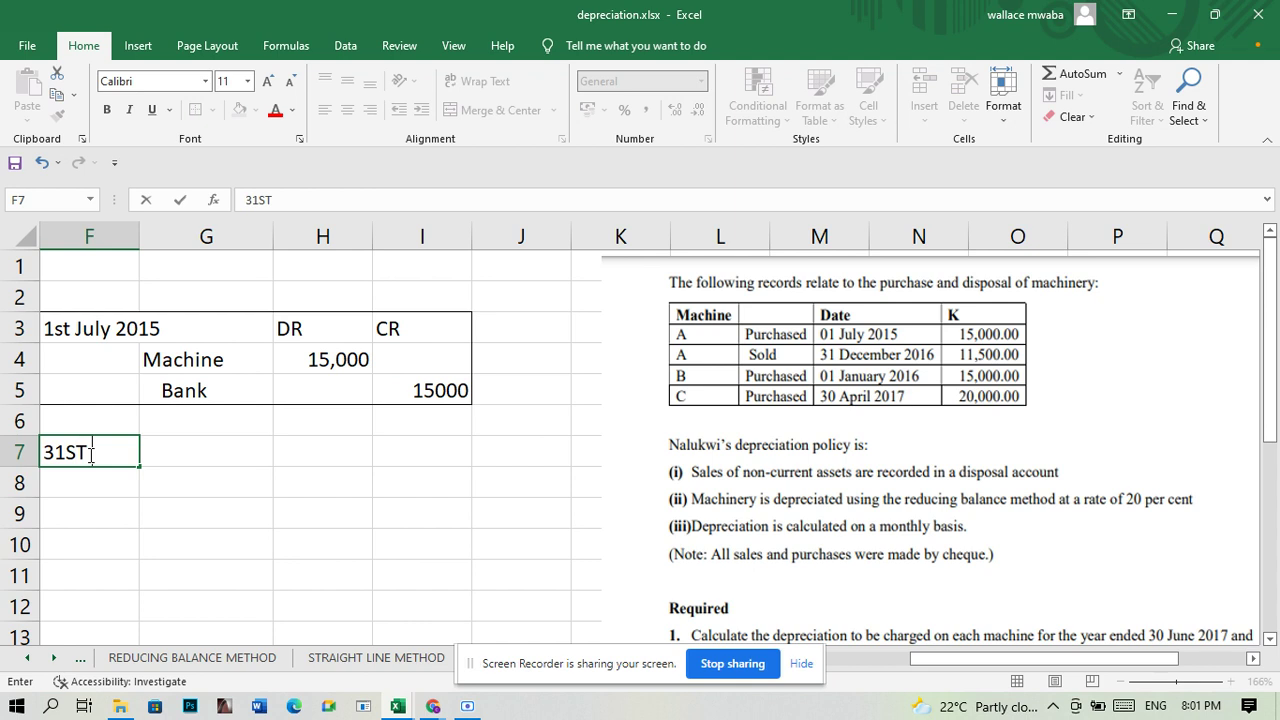
{"action": "key", "text": "BackSpace"}
{"action": "key", "text": "BackSpace"}
{"action": "type", "text": "st Dec"}
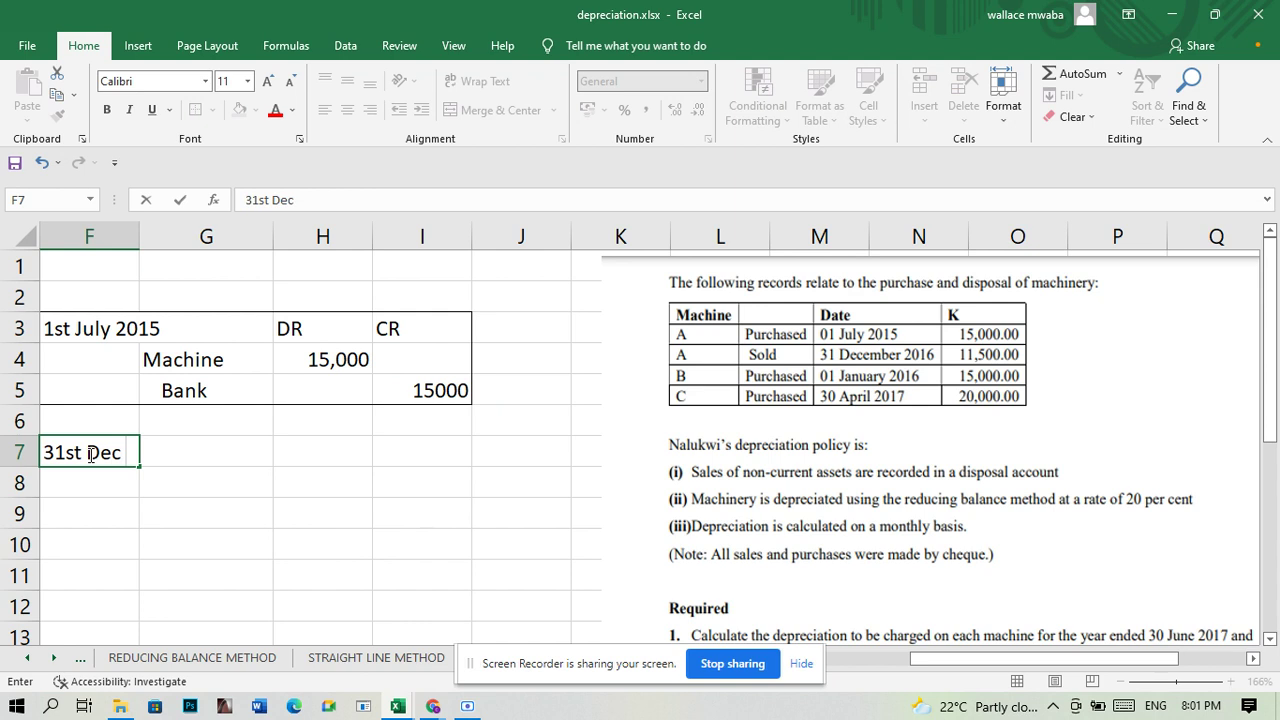
{"action": "type", "text": " 2016"}
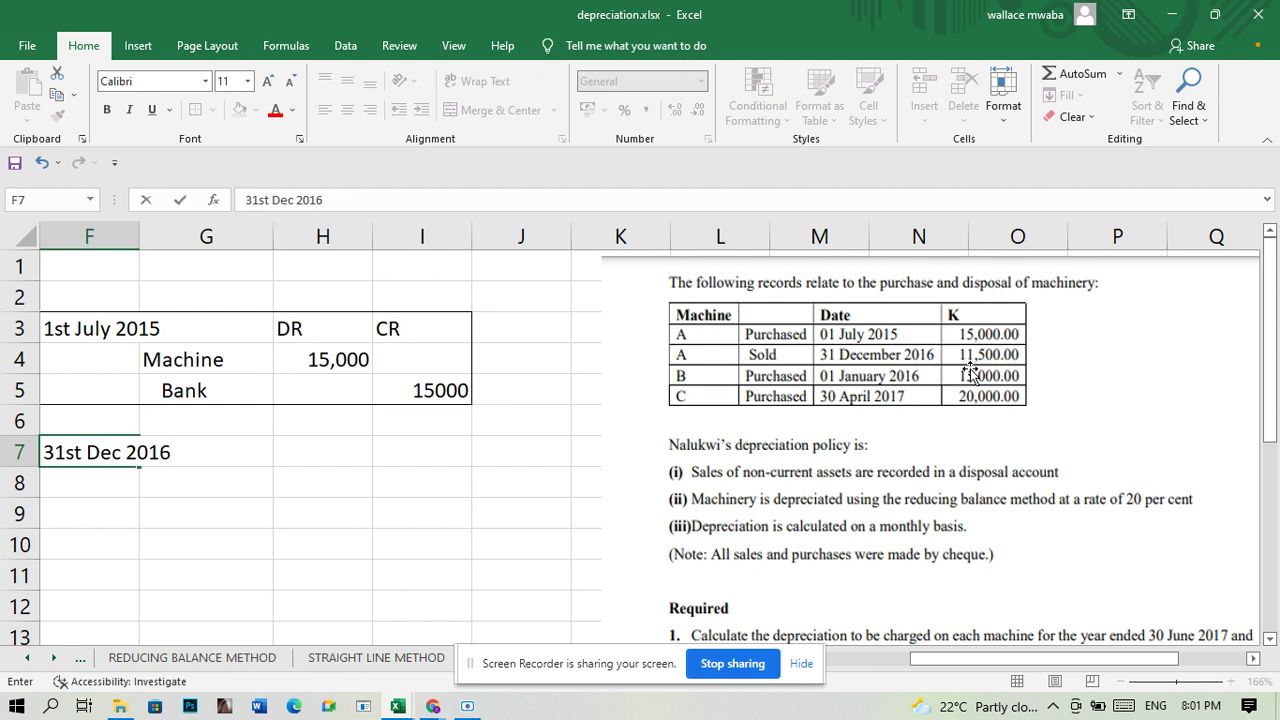
{"action": "left_click", "coordinate": [417, 543]}
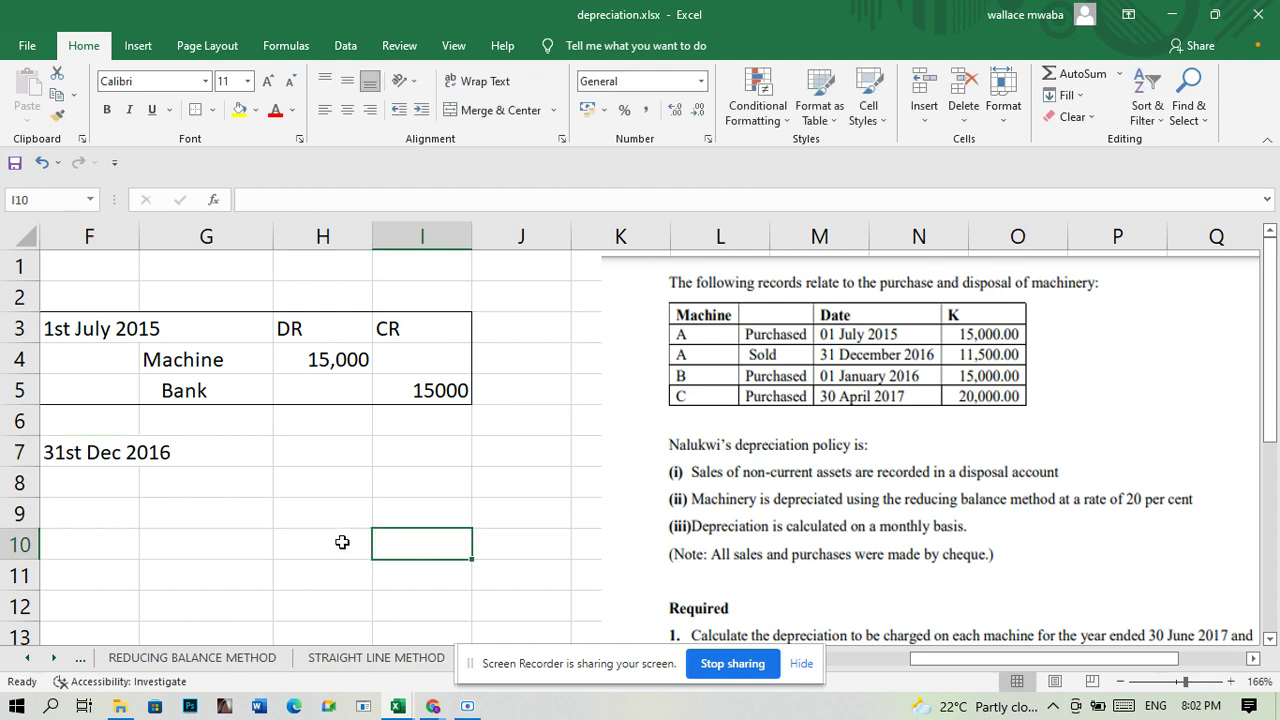
- Debit Bank 11500 by entering Bank in G8 and 11500 in H8
{"action": "left_click", "coordinate": [246, 498]}
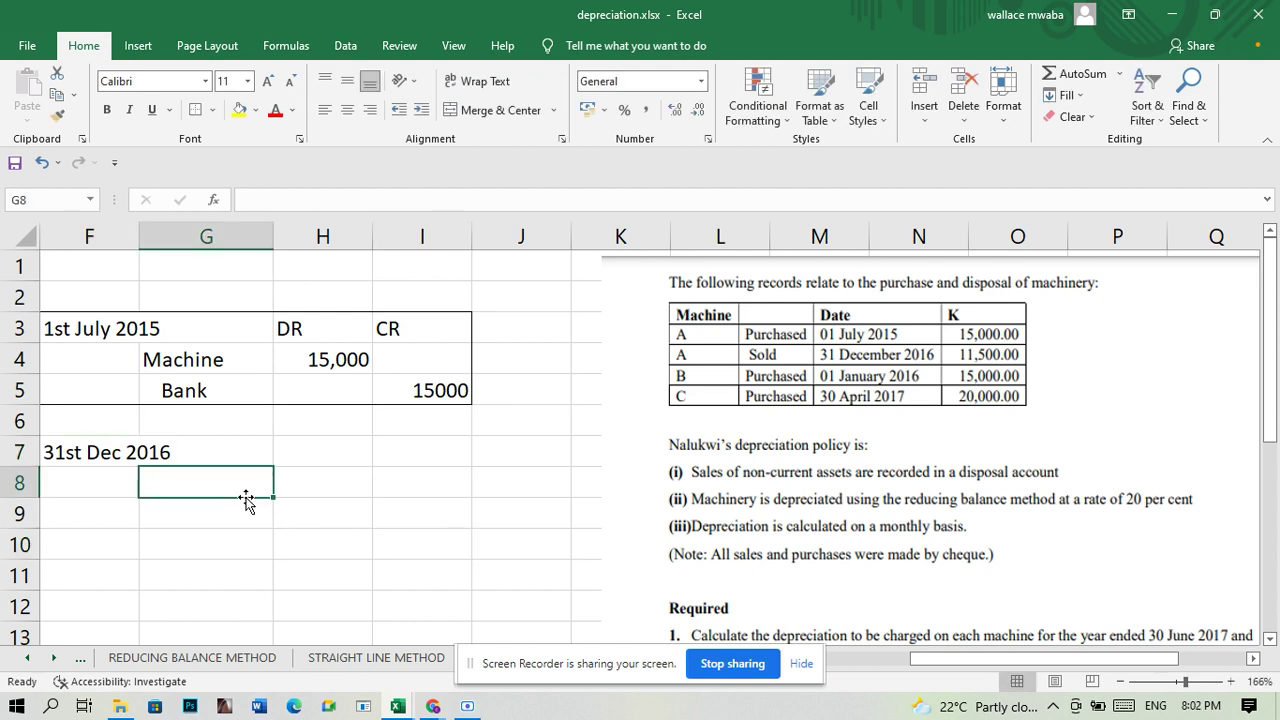
{"action": "type", "text": "b"}
{"action": "key", "text": "BackSpace"}
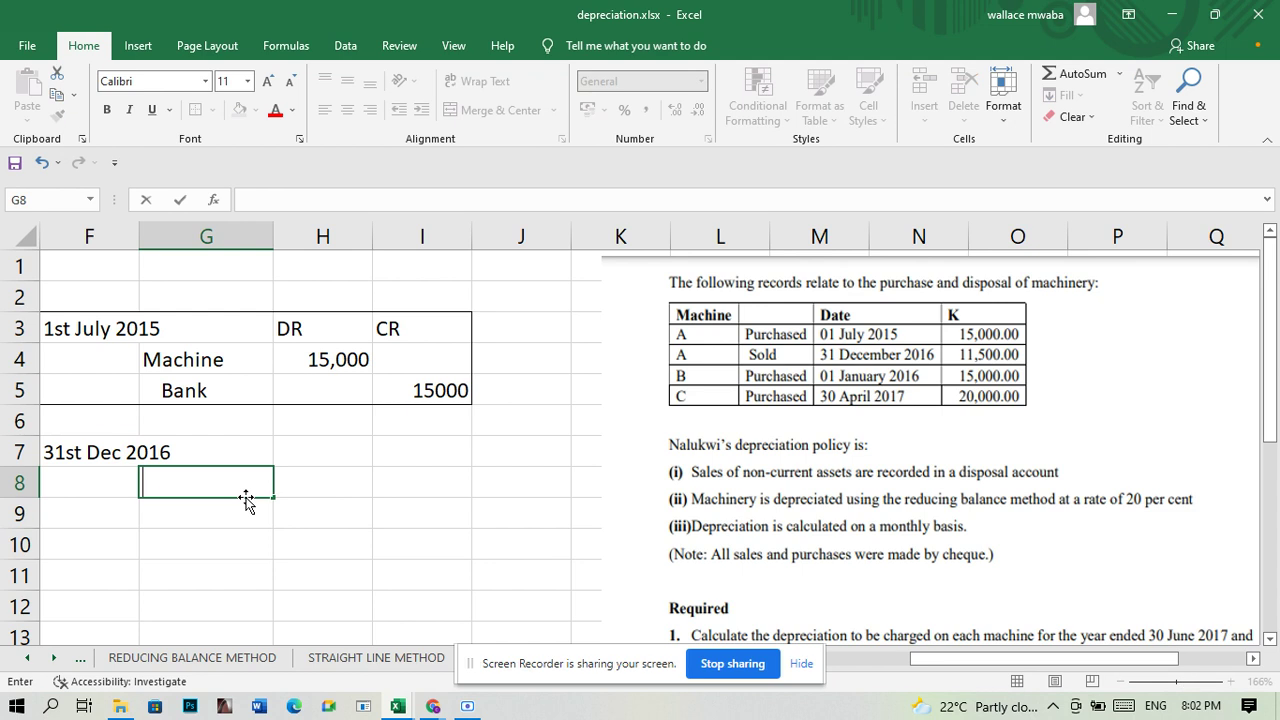
{"action": "type", "text": "BA"}
{"action": "key", "text": "BackSpace"}
{"action": "type", "text": "ank"}
{"action": "left_click", "coordinate": [357, 509]}
{"action": "left_click", "coordinate": [327, 489]}
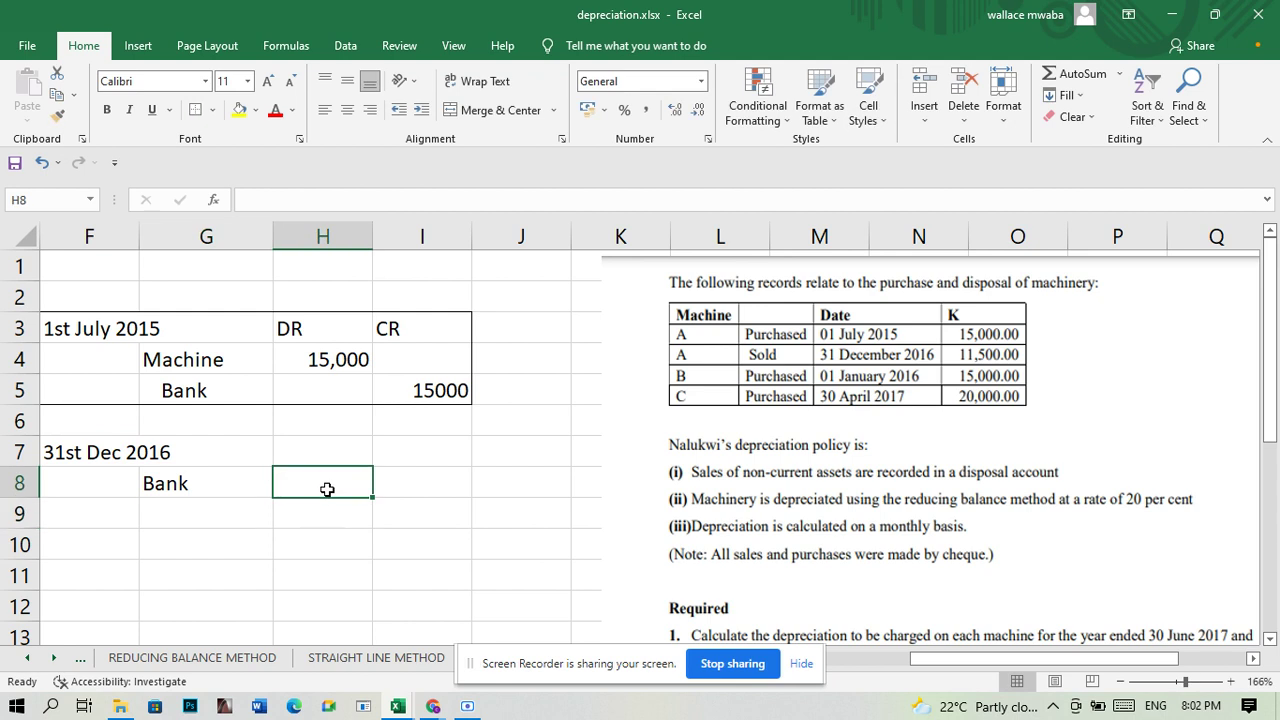
{"action": "type", "text": "115"}
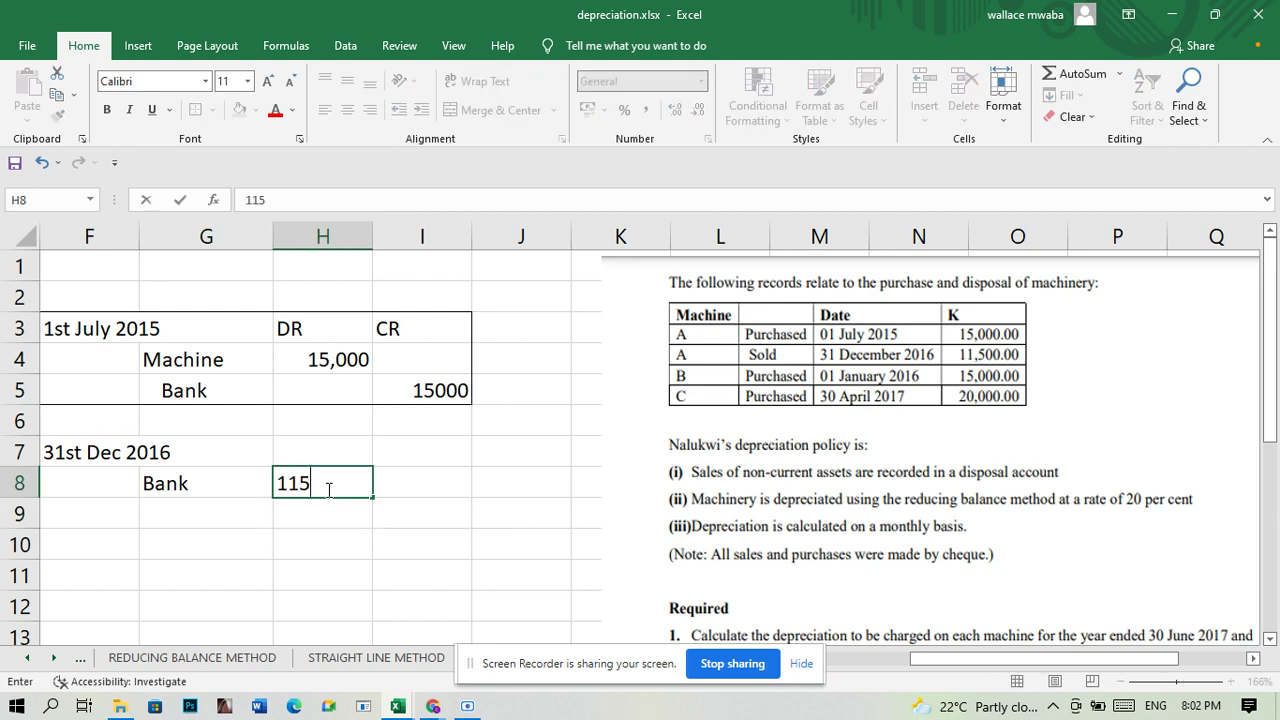
{"action": "type", "text": "00"}
{"action": "left_click", "coordinate": [446, 564]}
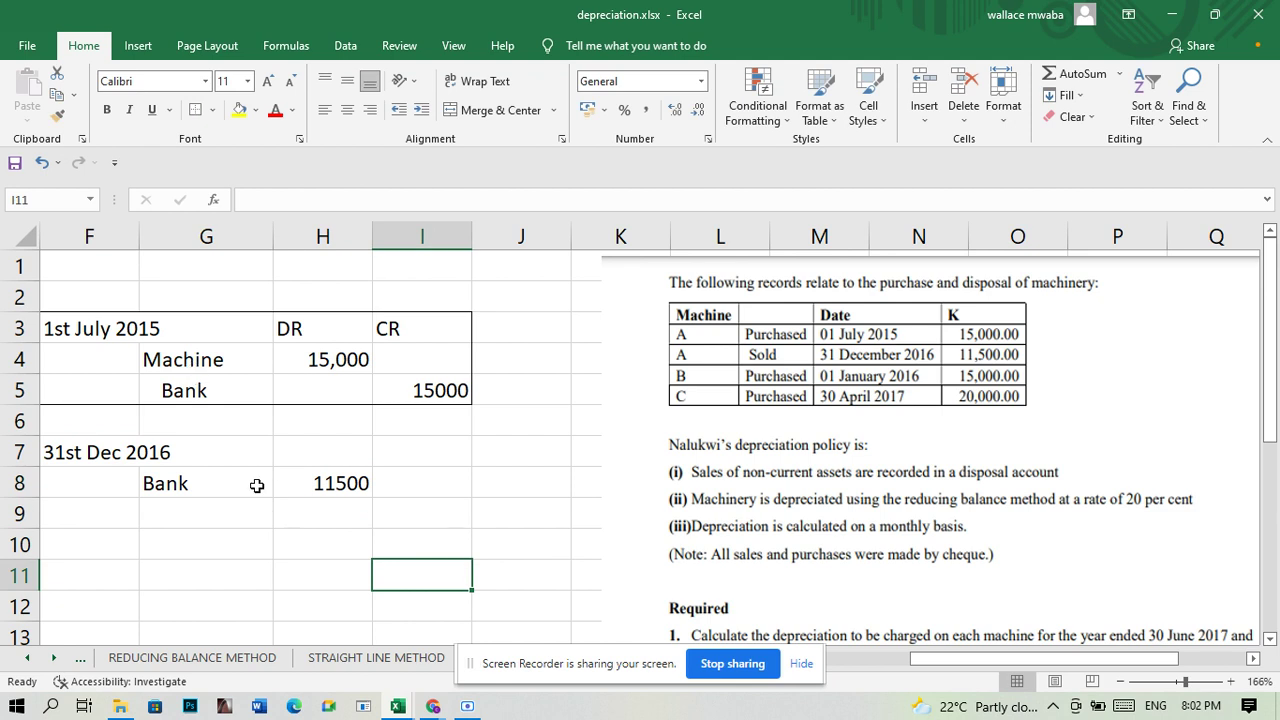
{"action": "left_click", "coordinate": [243, 517]}
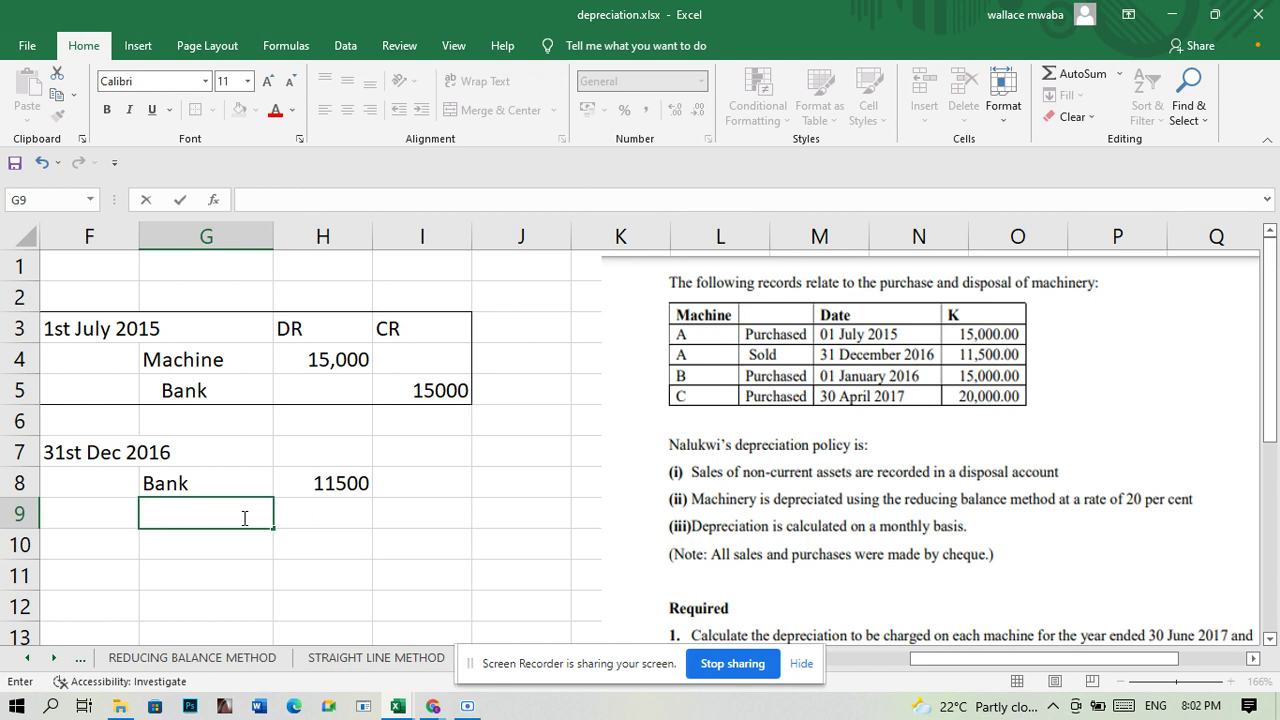
- Credit an indented Asset Disposal 11500 in G9/I9, widening column G to fit
{"action": "type", "text": "Asset Di"}
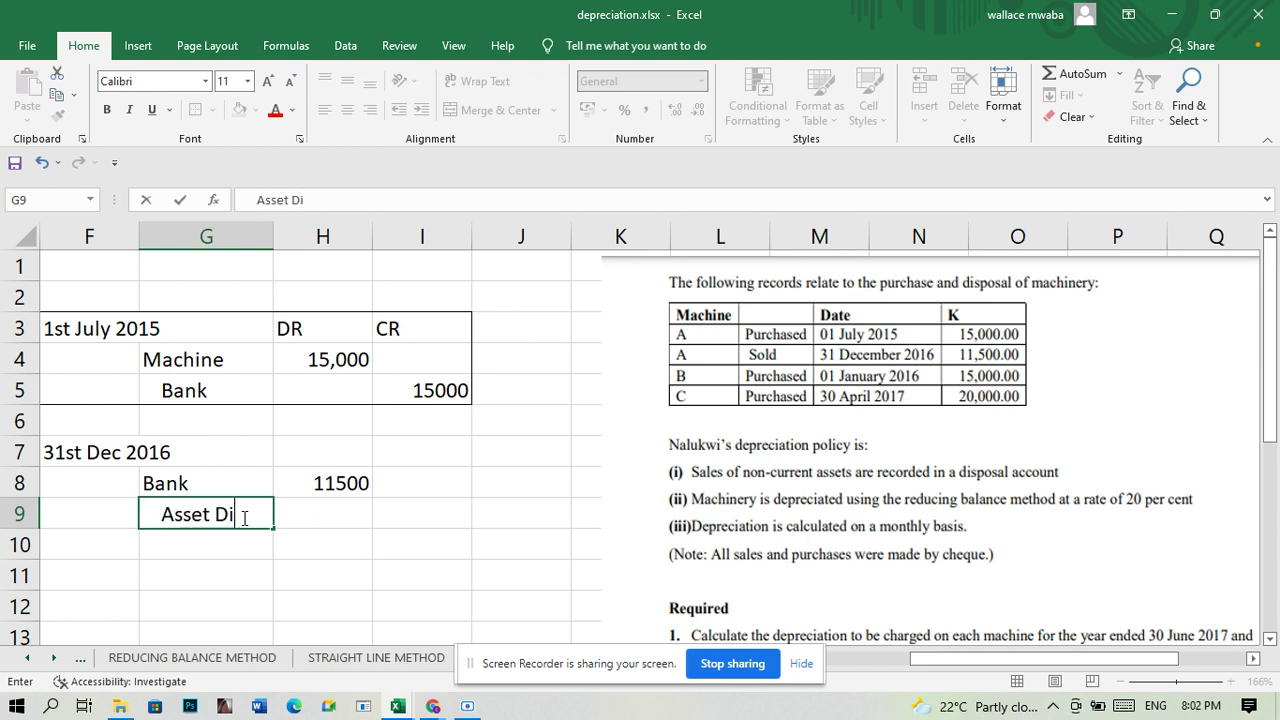
{"action": "type", "text": "sposal"}
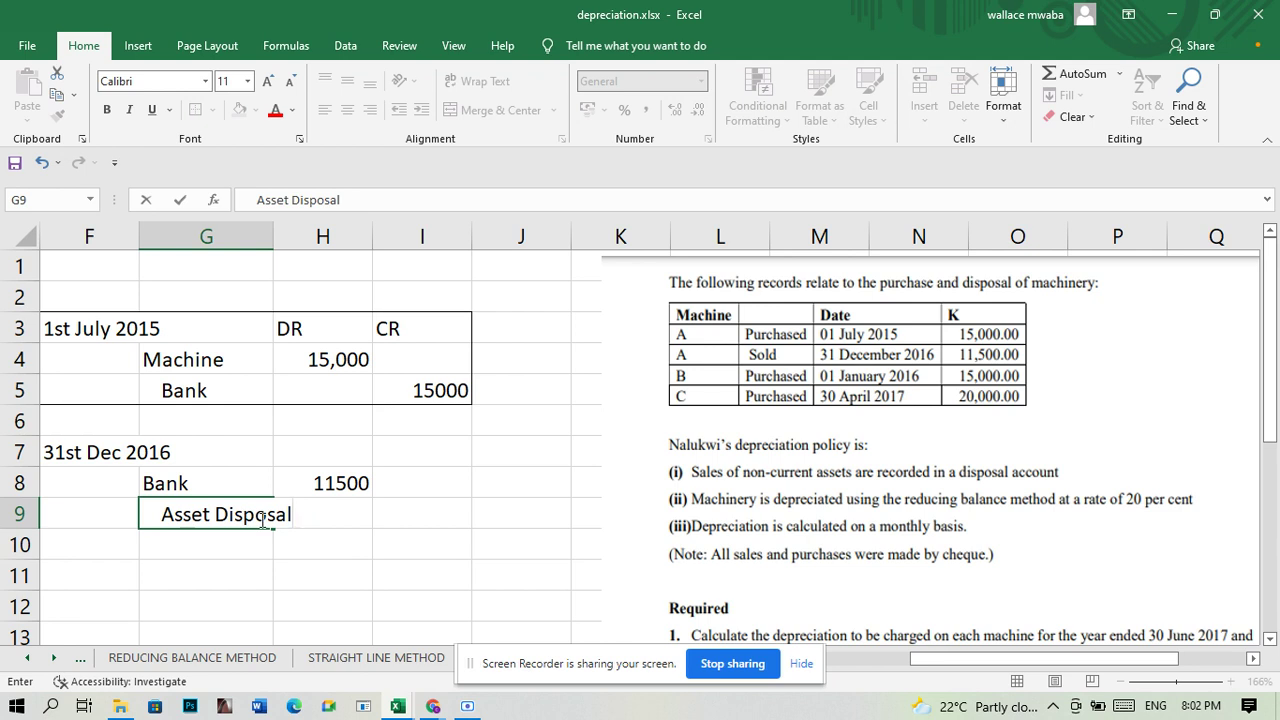
{"action": "left_click", "coordinate": [270, 236]}
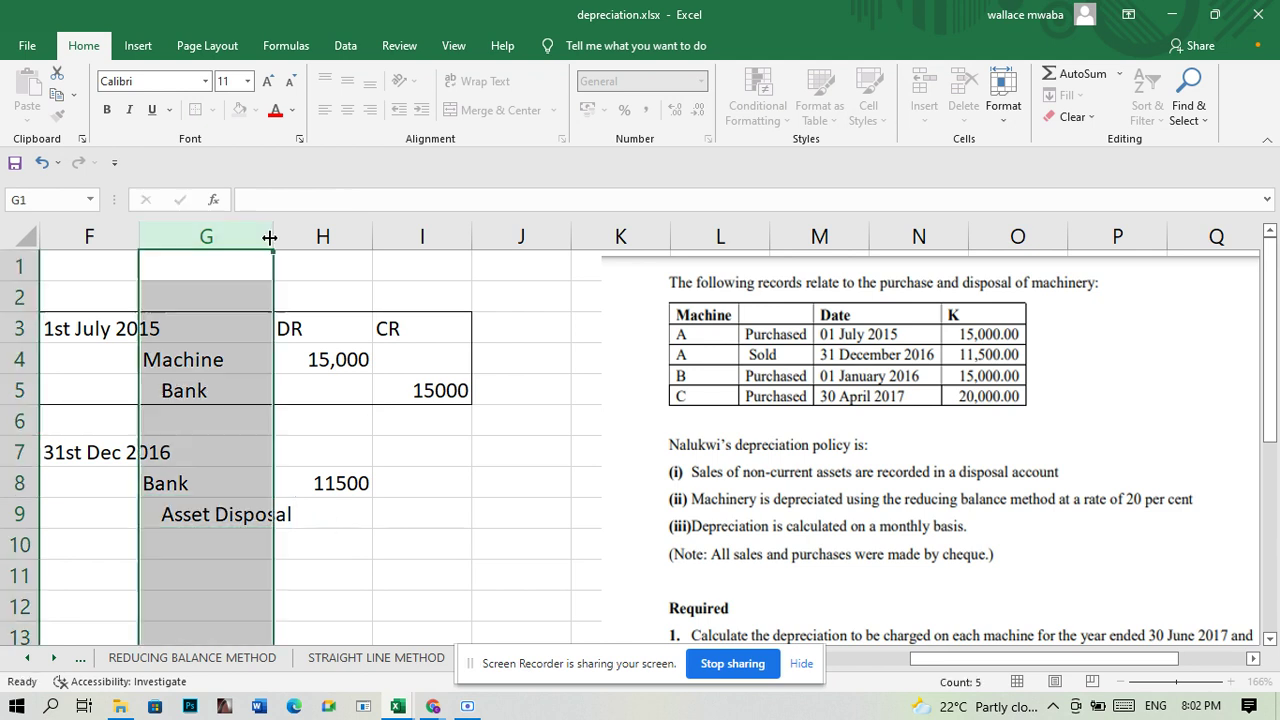
{"action": "left_click_drag", "start_coordinate": [272, 240], "coordinate": [315, 241]}
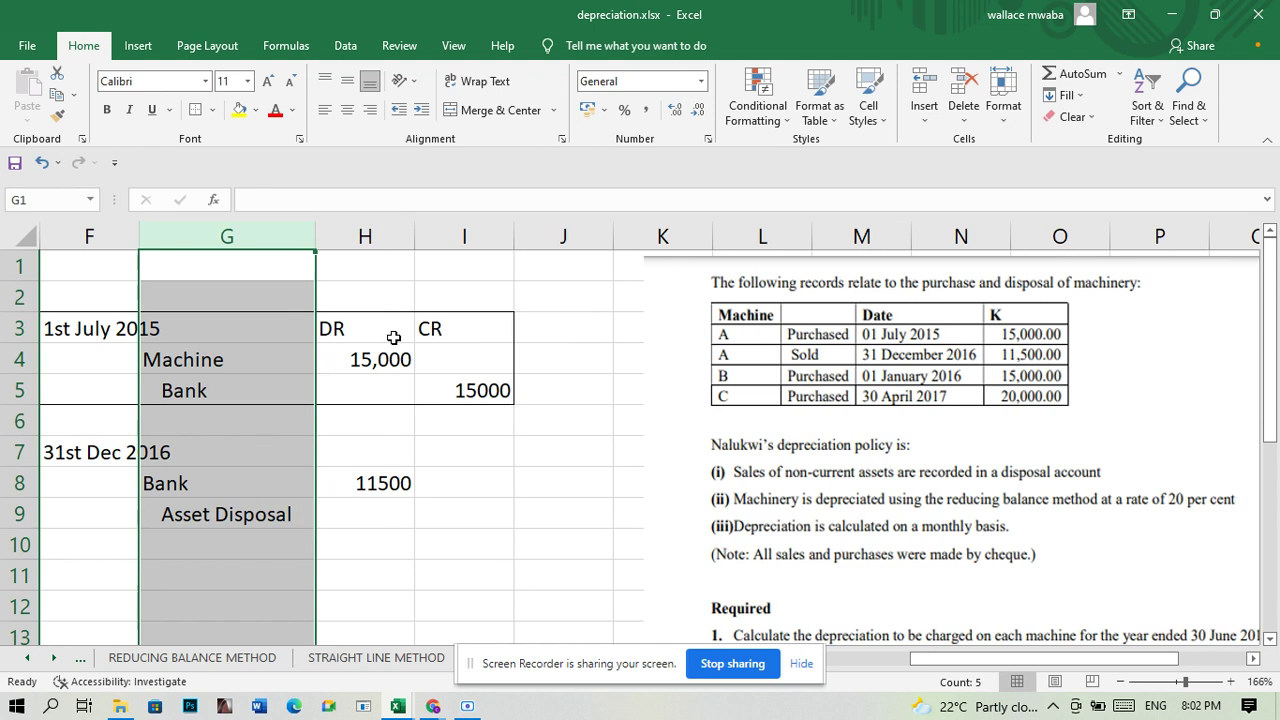
{"action": "left_click", "coordinate": [461, 511]}
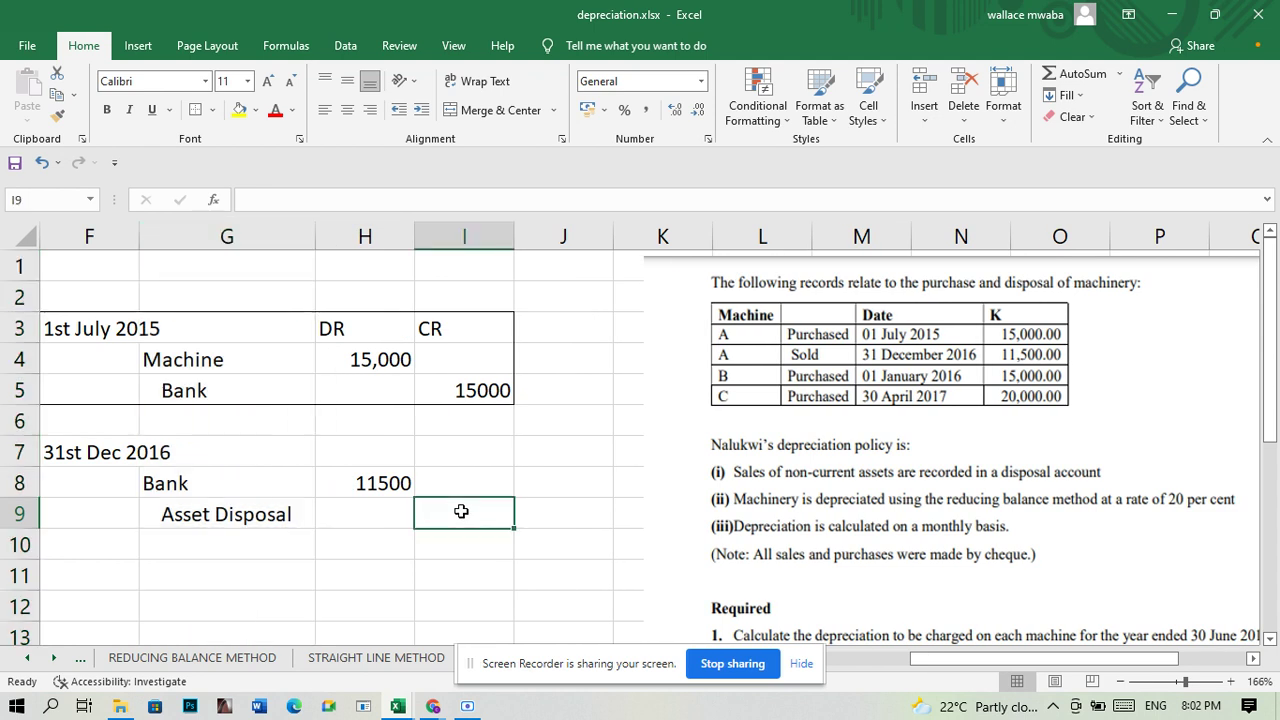
{"action": "type", "text": "11"}
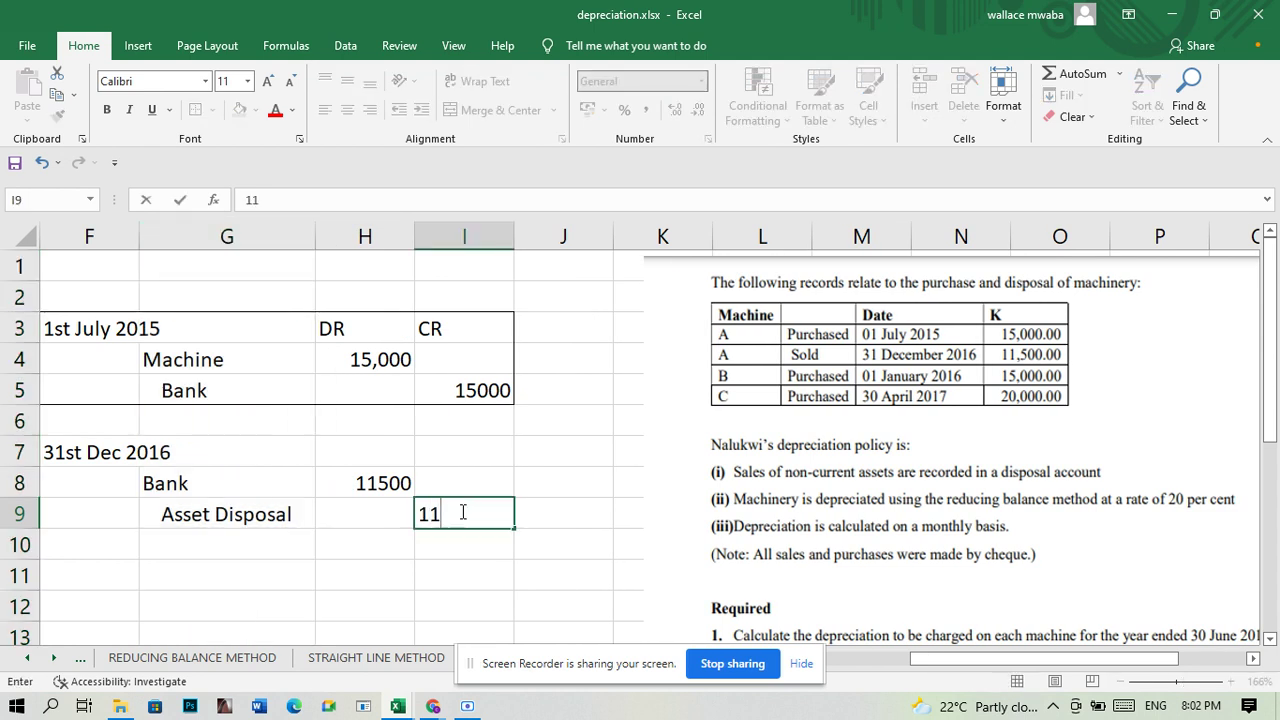
{"action": "type", "text": "500"}
{"action": "left_click", "coordinate": [379, 451]}
- Add DR in H7 and CR in I7 headings, then select F7:I9
{"action": "type", "text": "s"}
{"action": "key", "text": "BackSpace"}
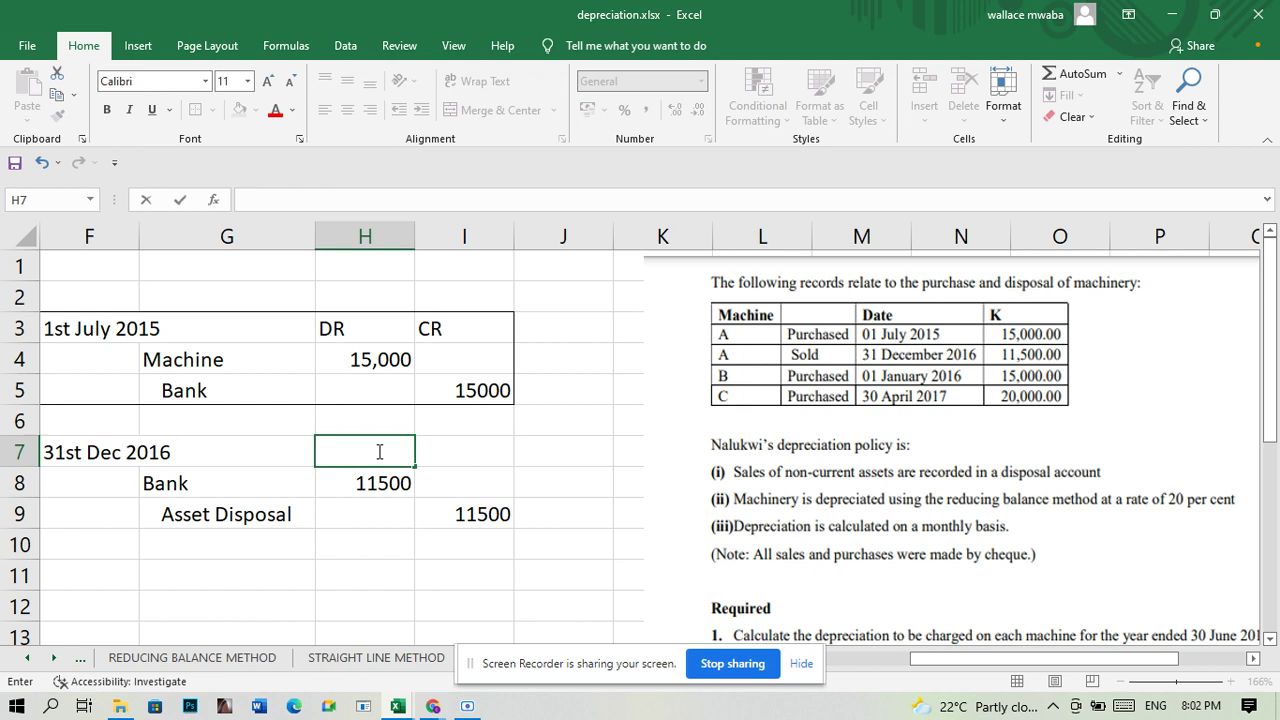
{"action": "type", "text": "DR"}
{"action": "left_click", "coordinate": [467, 455]}
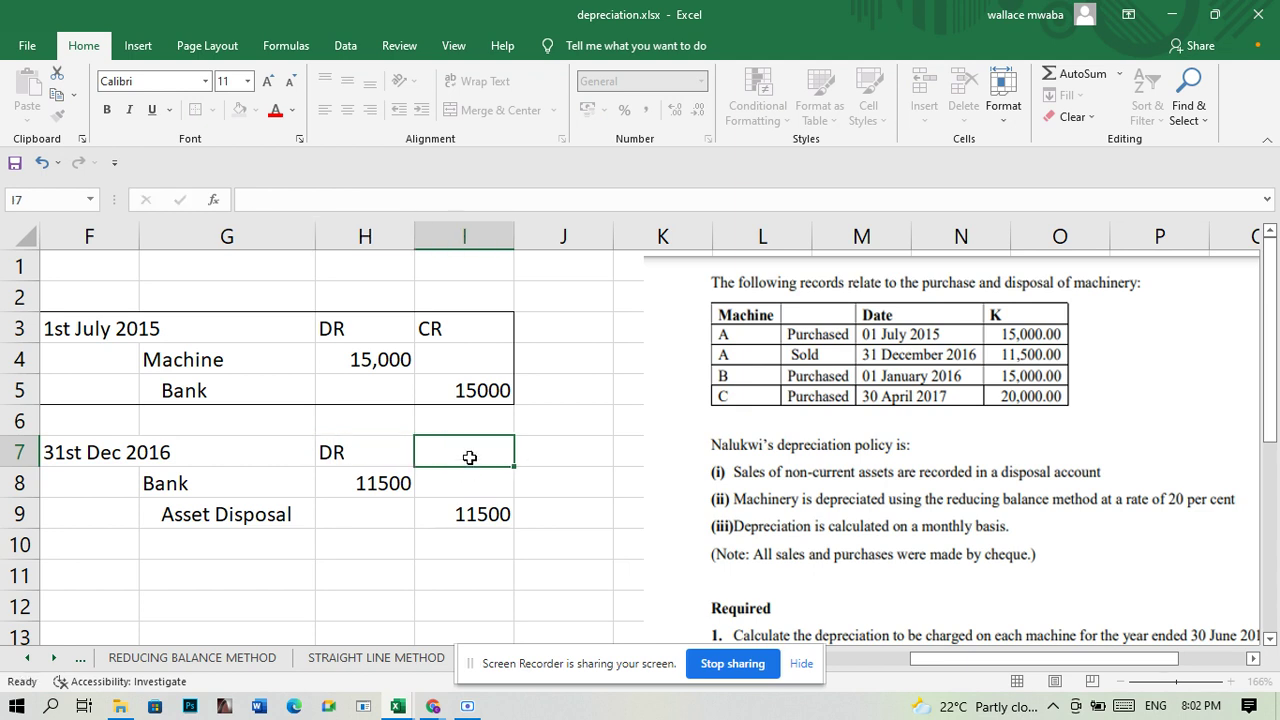
{"action": "type", "text": "CR"}
{"action": "left_click", "coordinate": [474, 549]}
{"action": "left_click_drag", "start_coordinate": [112, 446], "coordinate": [456, 516]}
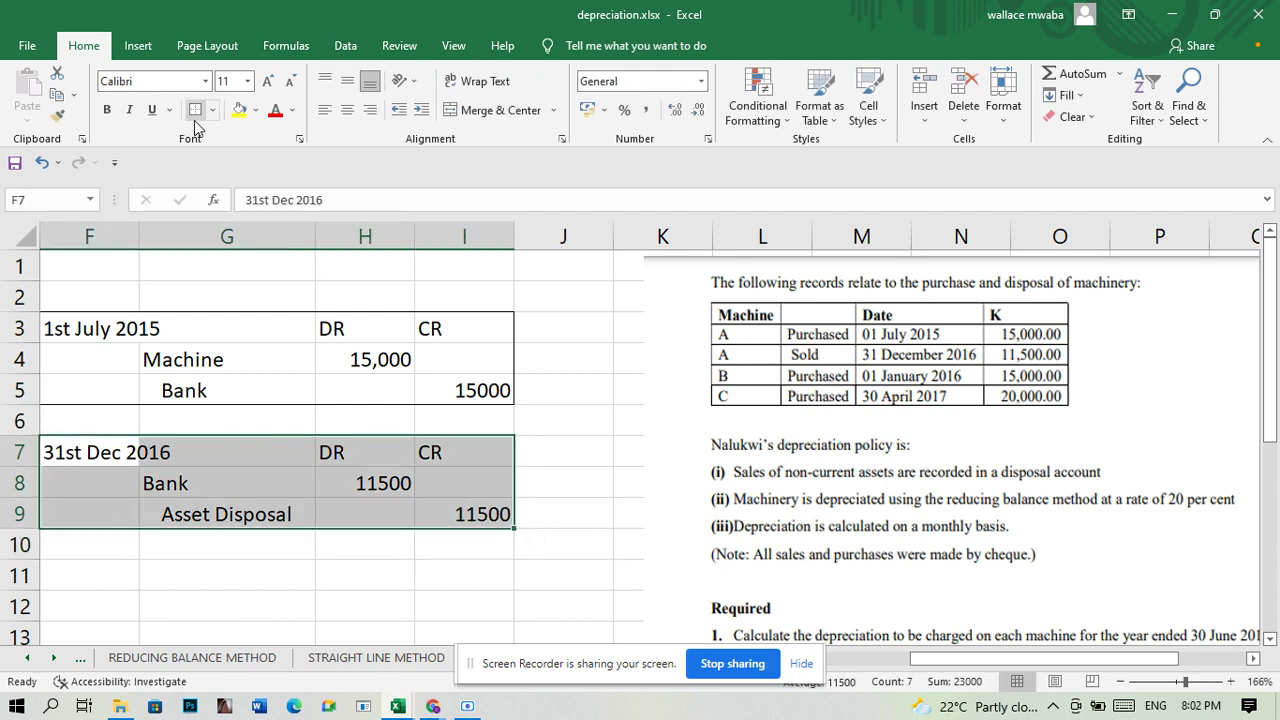
- Type the narration 'Being the purchase of Machinery A' into cell F2
{"action": "left_click", "coordinate": [363, 580]}
{"action": "left_click", "coordinate": [113, 421]}
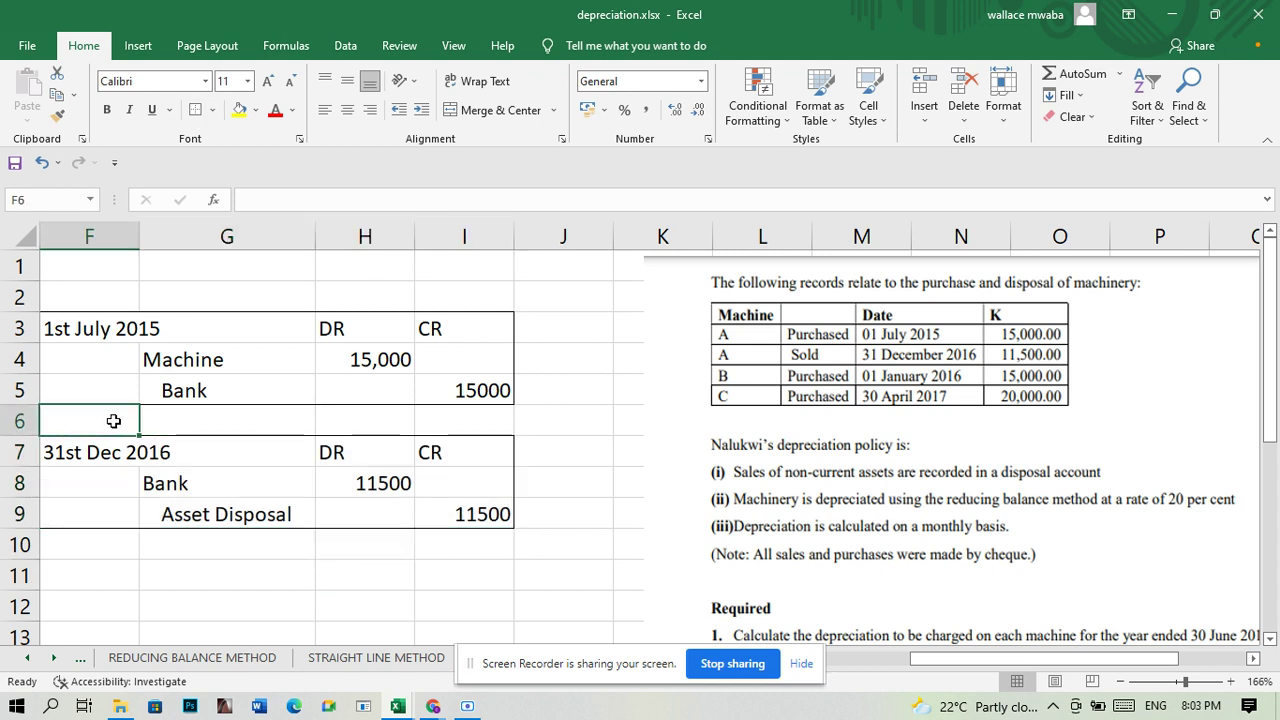
{"action": "left_click", "coordinate": [75, 296]}
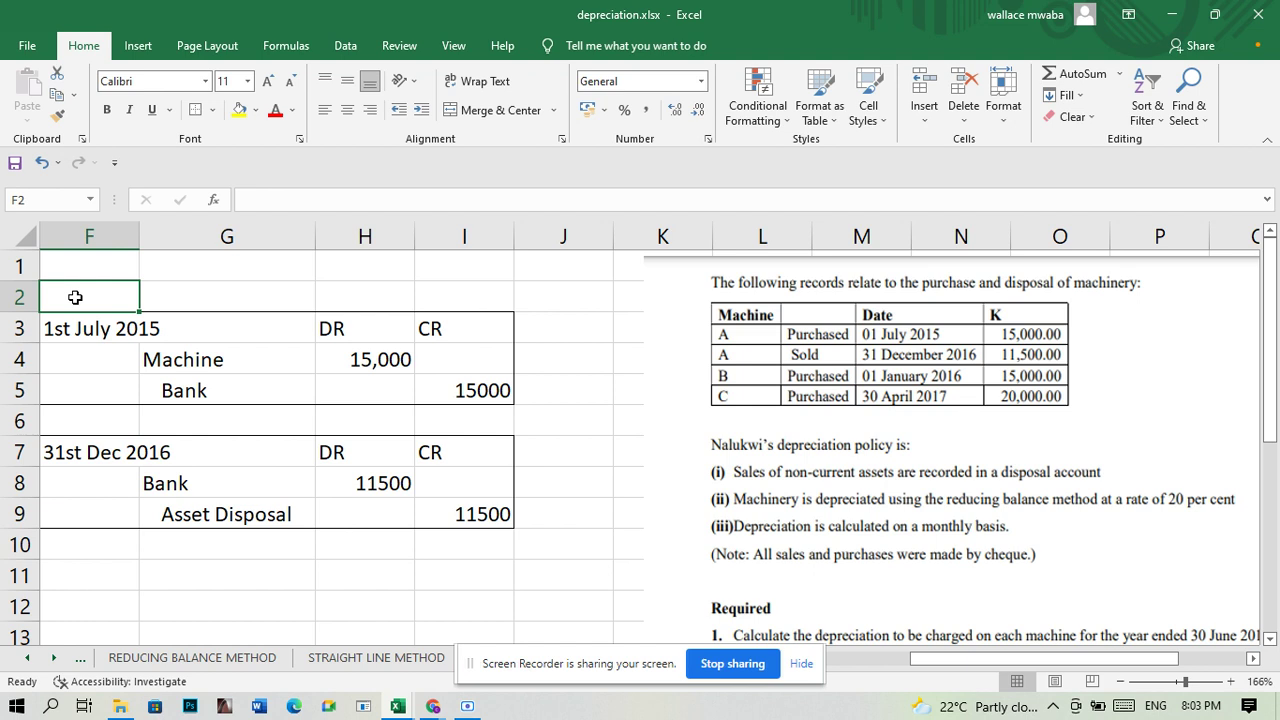
{"action": "type", "text": "b"}
{"action": "key", "text": "BackSpace"}
{"action": "type", "text": "b"}
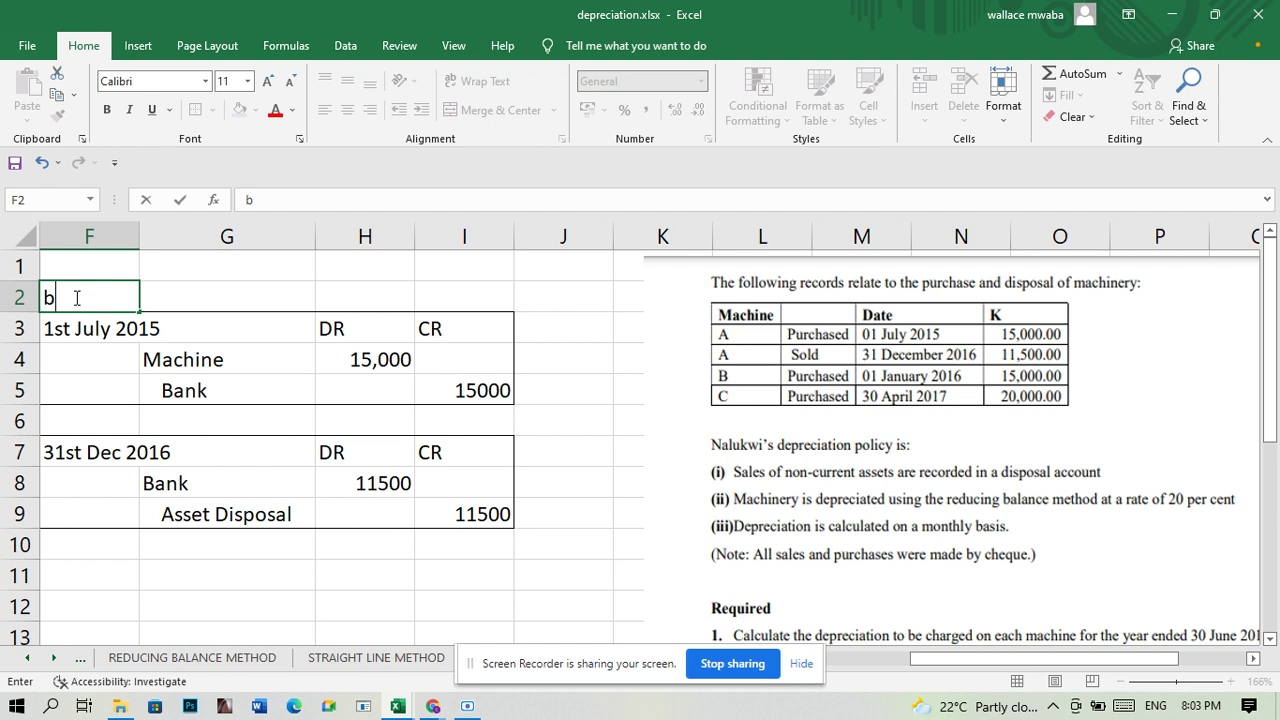
{"action": "key", "text": "BackSpace"}
{"action": "type", "text": "Being t"}
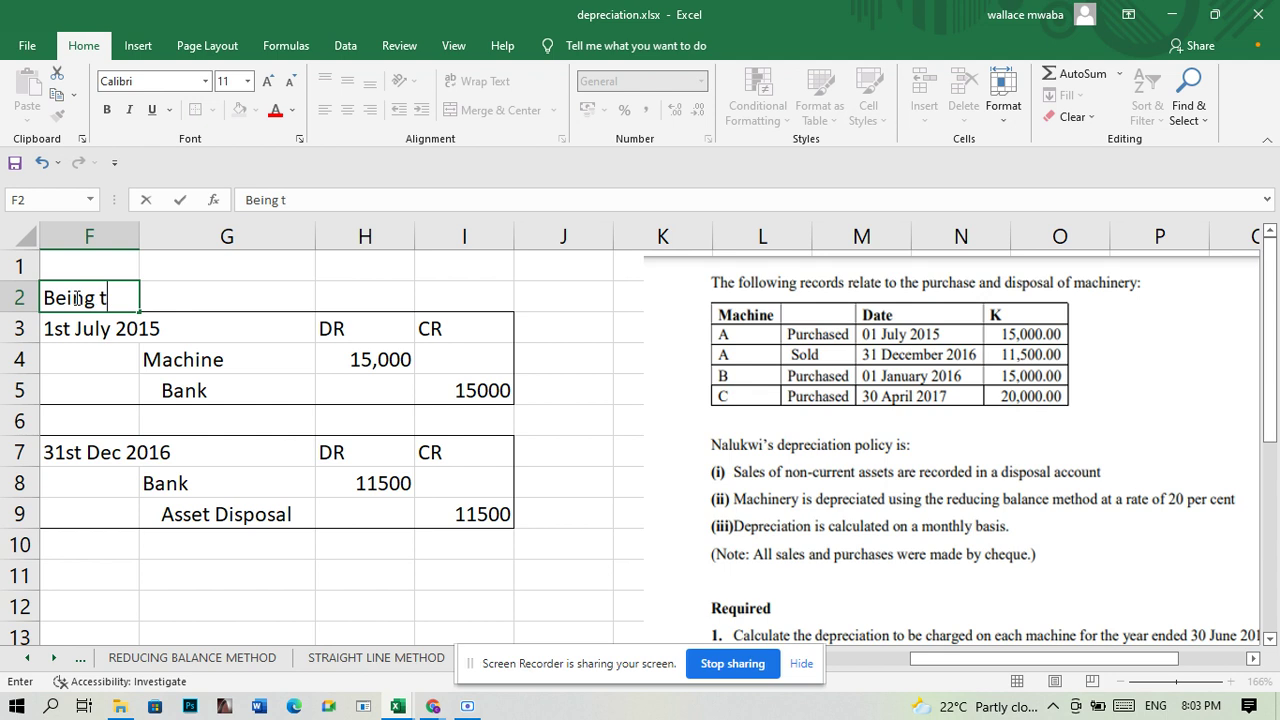
{"action": "type", "text": "he purchase"}
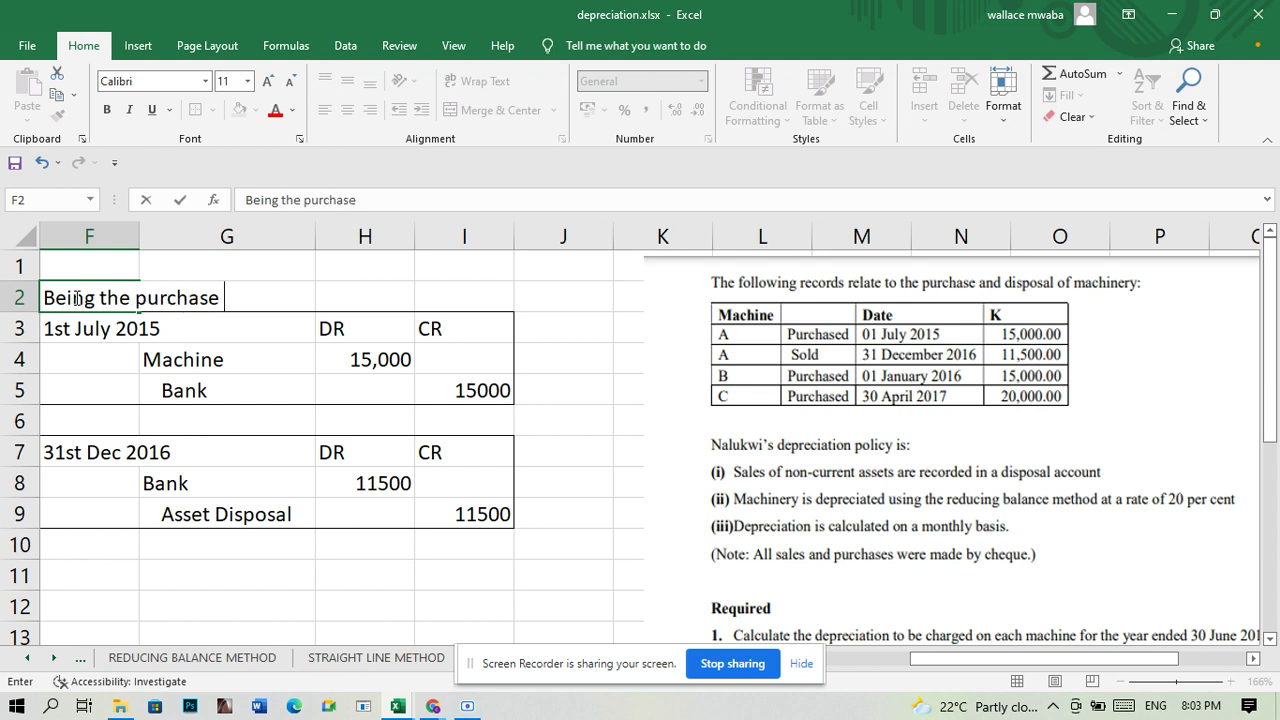
{"action": "type", "text": "of Ma"}
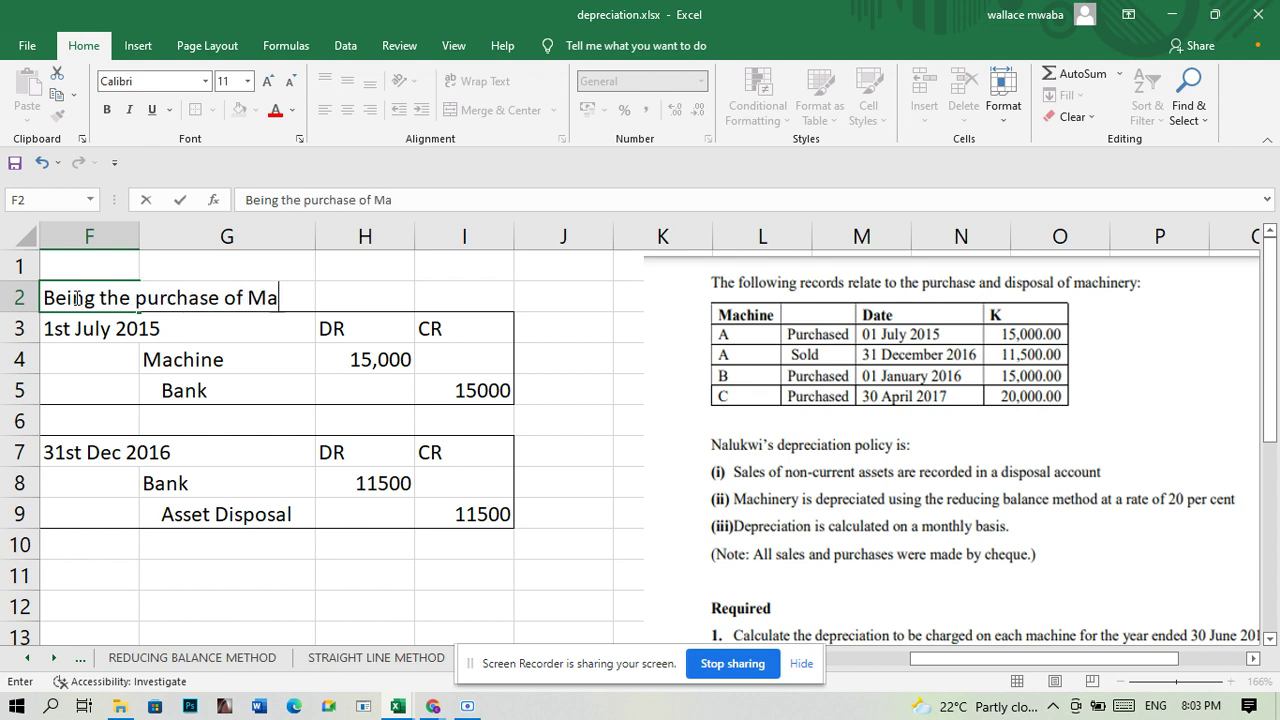
{"action": "type", "text": "chinery "}
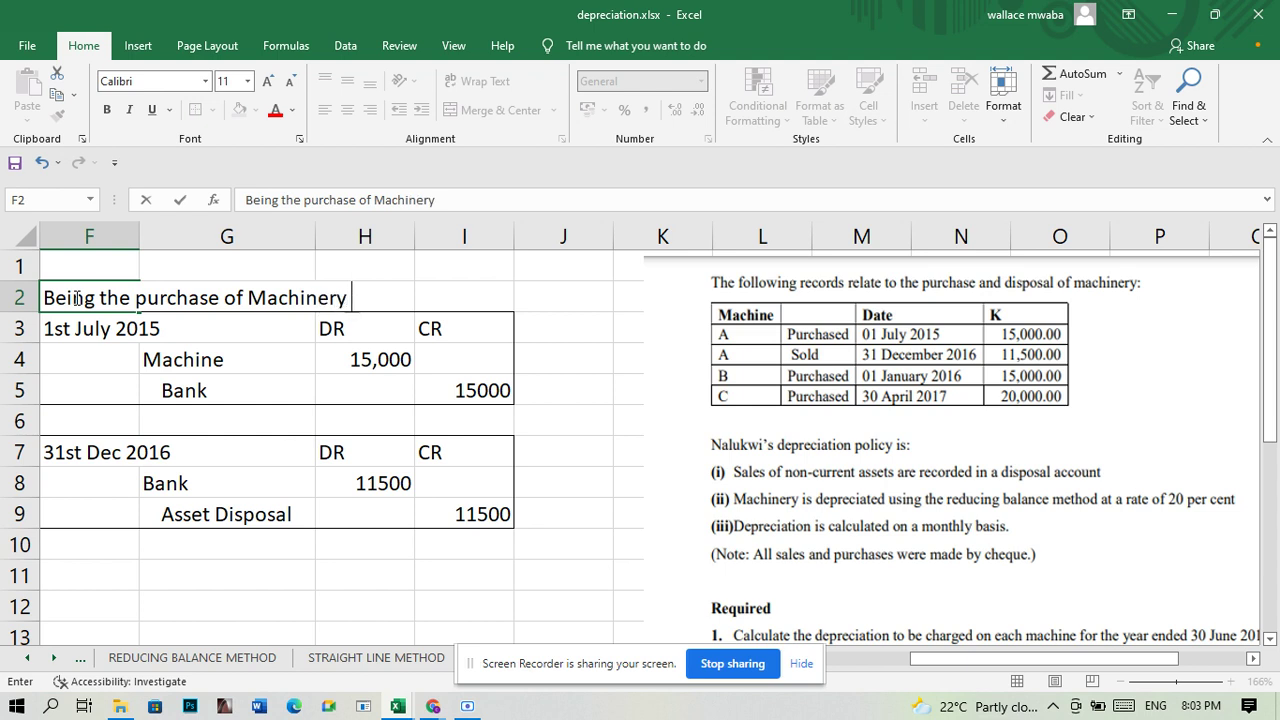
{"action": "type", "text": "of"}
{"action": "key", "text": "BackSpace"}
{"action": "key", "text": "BackSpace"}
{"action": "type", "text": "A"}
{"action": "left_click", "coordinate": [332, 565]}
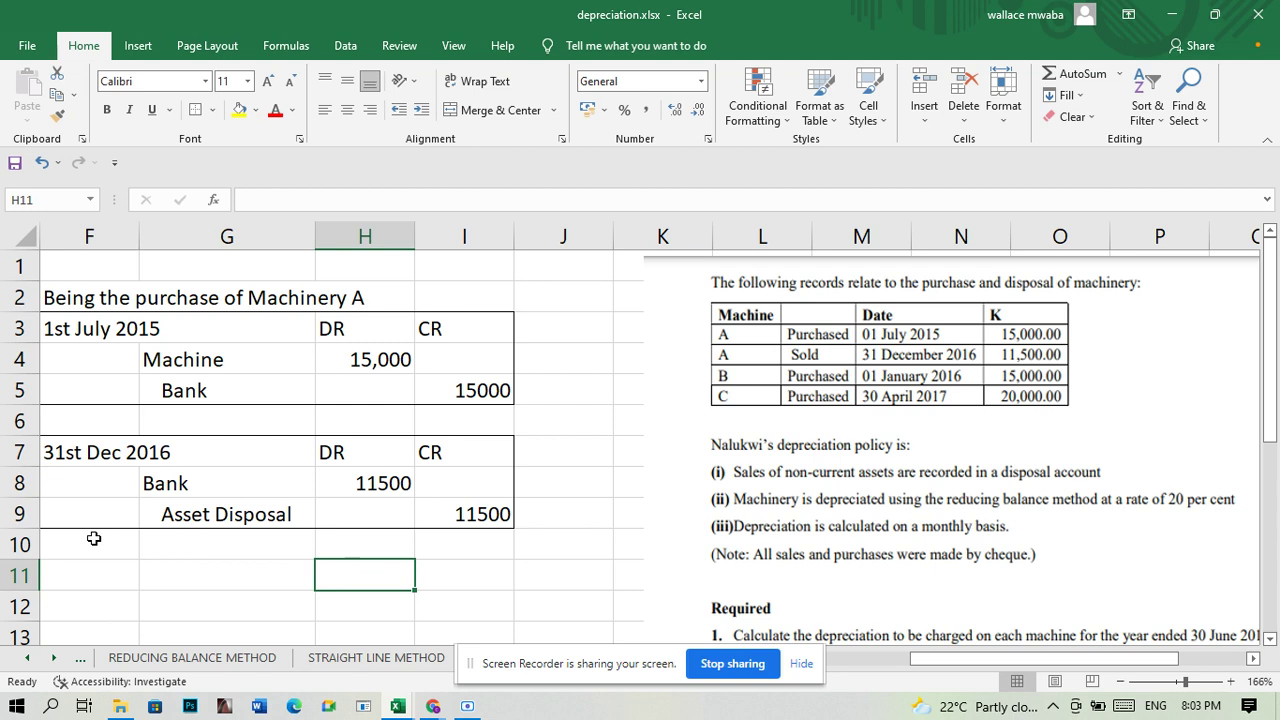
- Type the narration 'Being the disposal of fixed asset .' into cell F10
{"action": "left_click", "coordinate": [246, 535]}
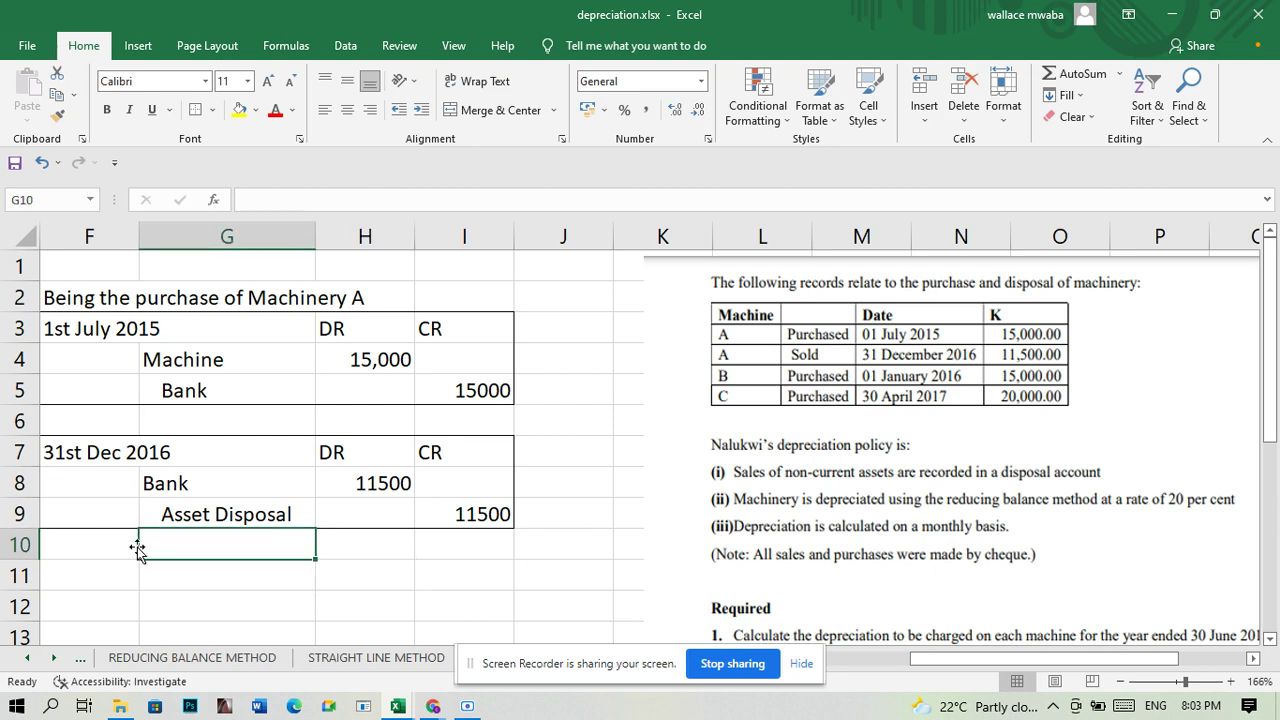
{"action": "left_click", "coordinate": [92, 547]}
{"action": "type", "text": "bEl"}
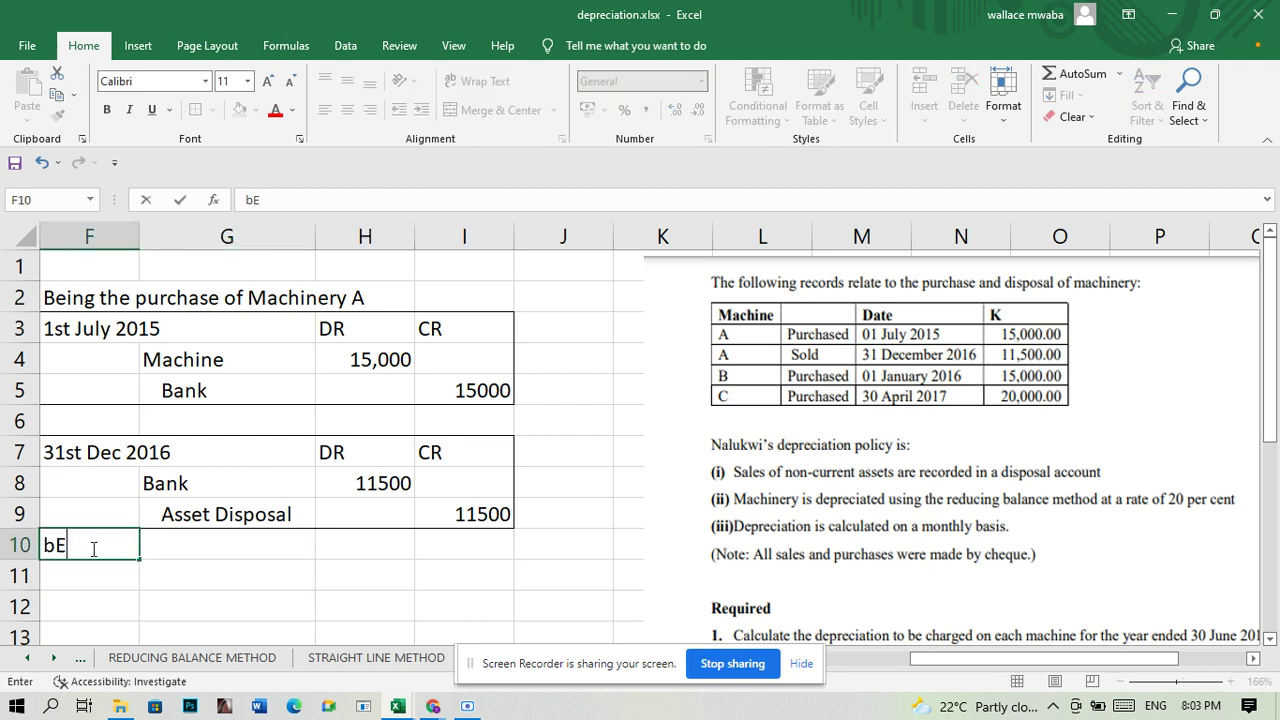
{"action": "key", "text": "BackSpace"}
{"action": "key", "text": "BackSpace"}
{"action": "key", "text": "BackSpace"}
{"action": "type", "text": "Being the"}
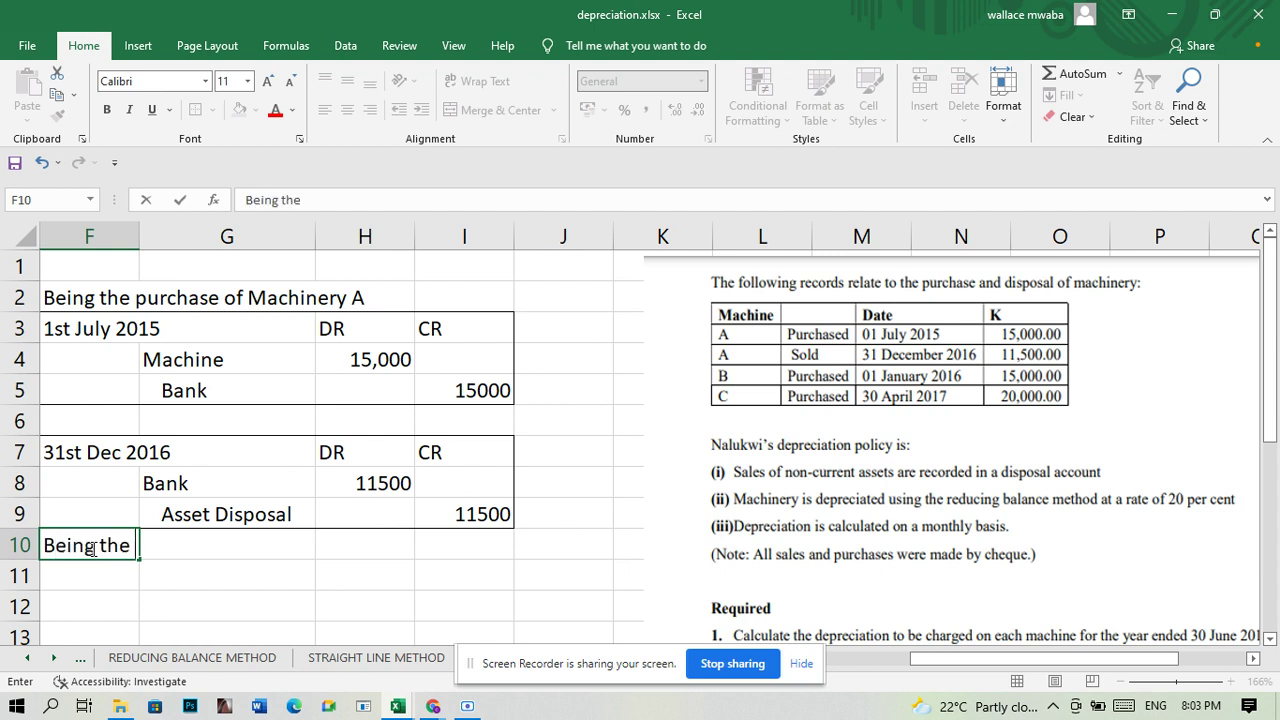
{"action": "type", "text": " disposal of"}
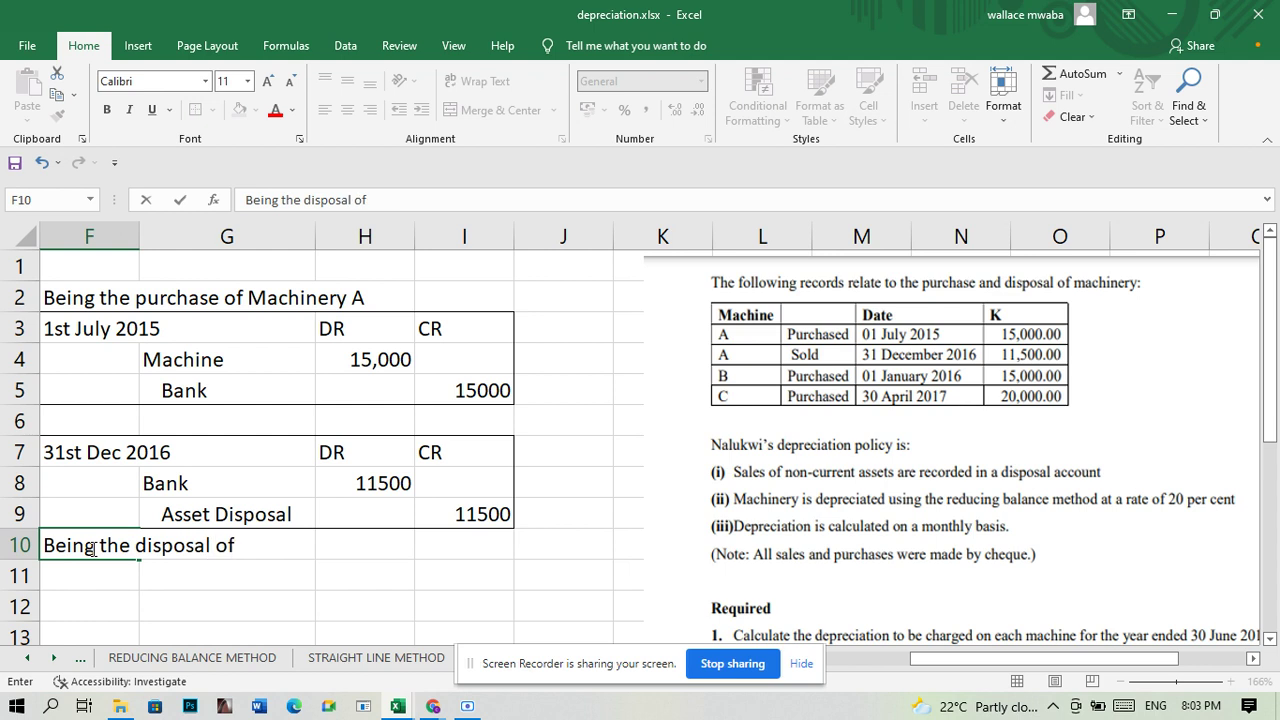
{"action": "type", "text": " G"}
{"action": "key", "text": "BackSpace"}
{"action": "type", "text": "fixed asset "}
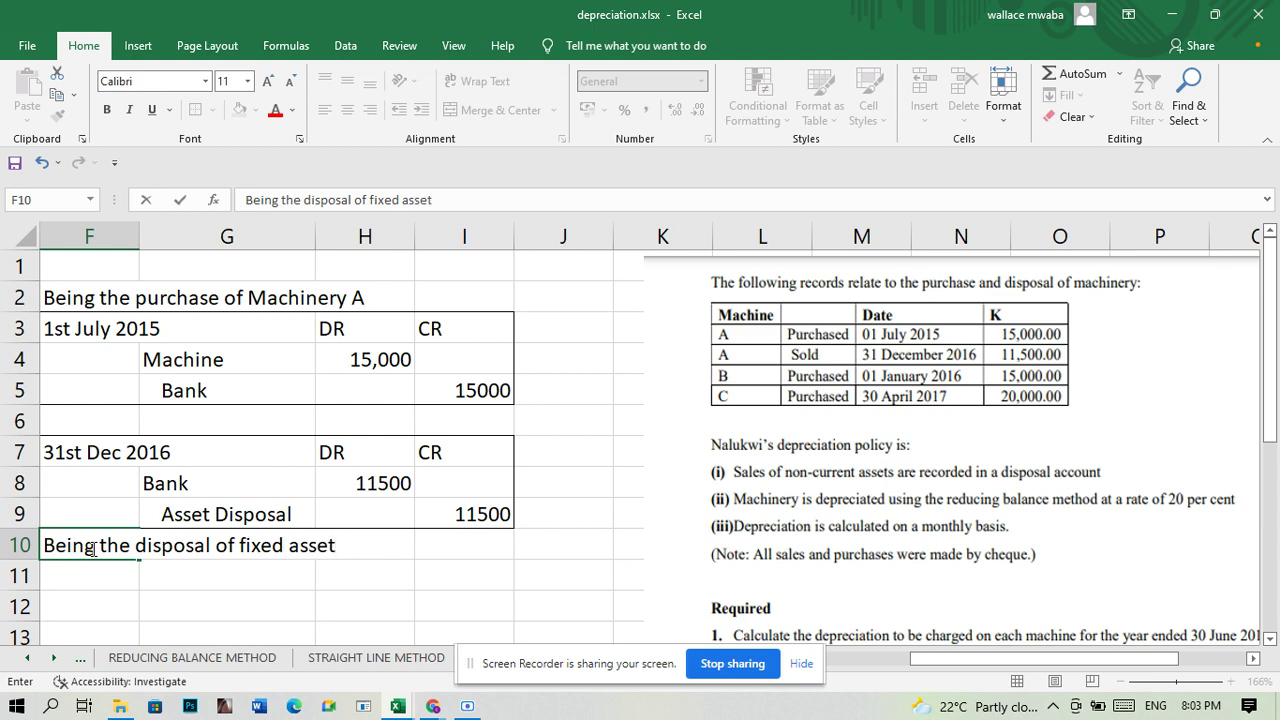
{"action": "type", "text": "."}
{"action": "left_click", "coordinate": [539, 531]}
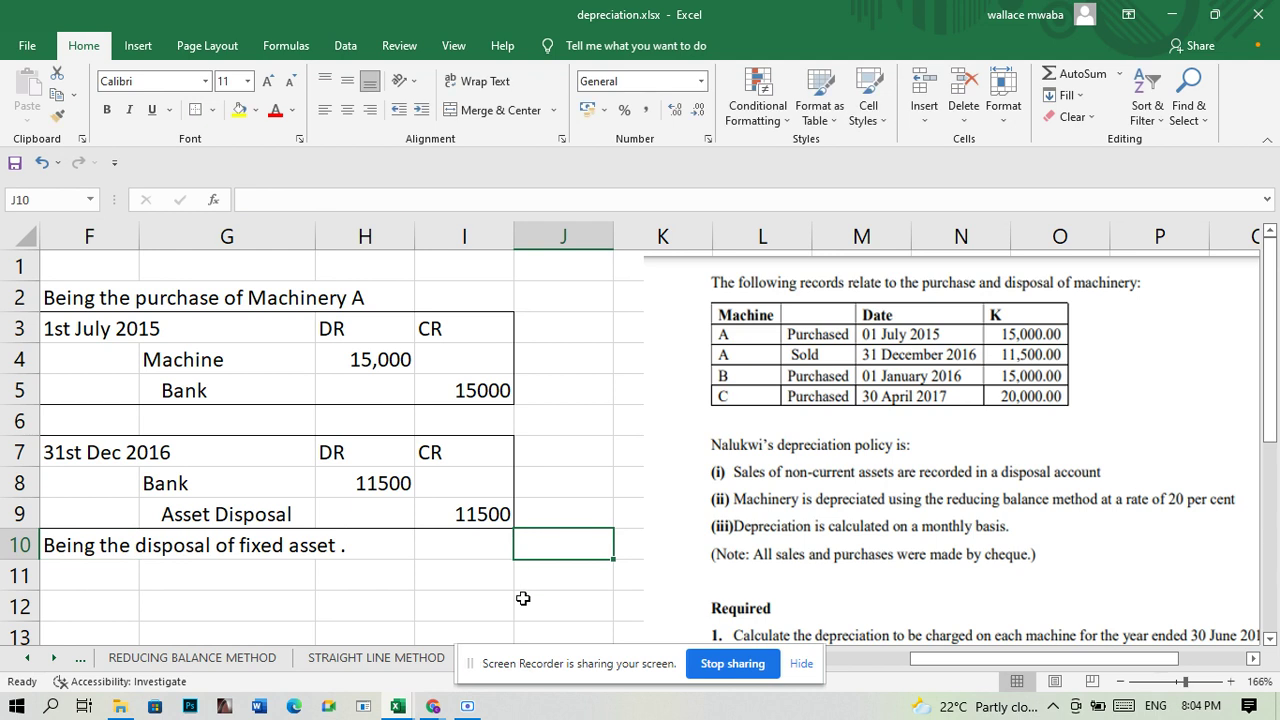